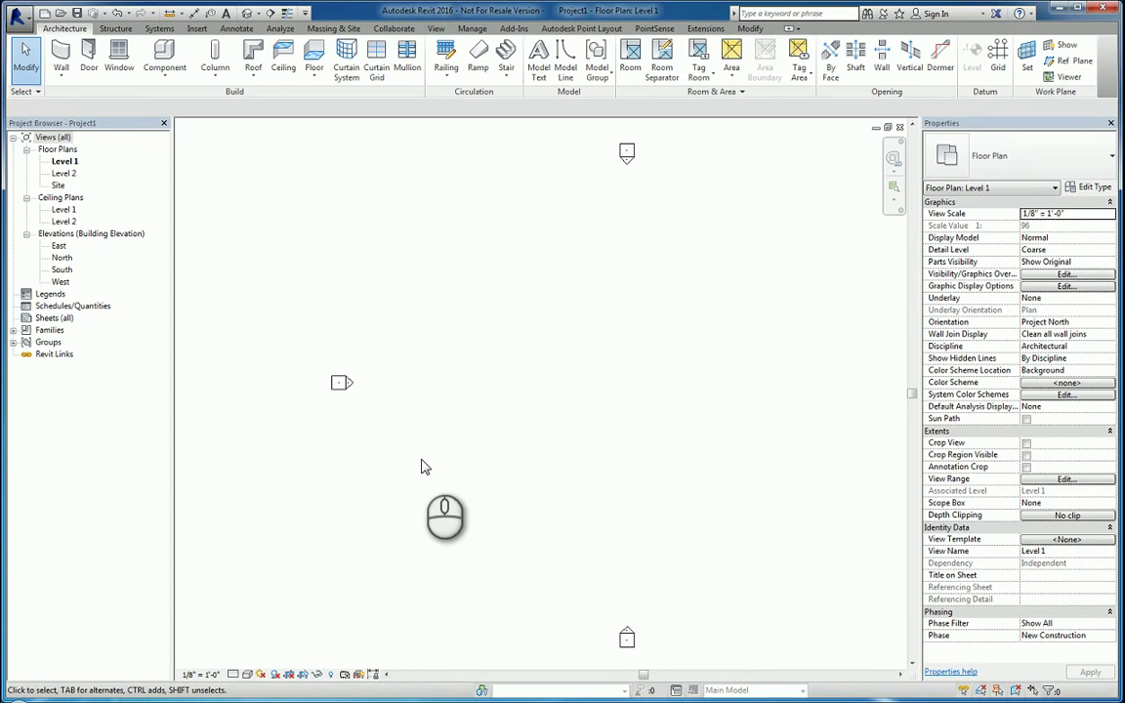
pyautogui.middleClick(455, 417)
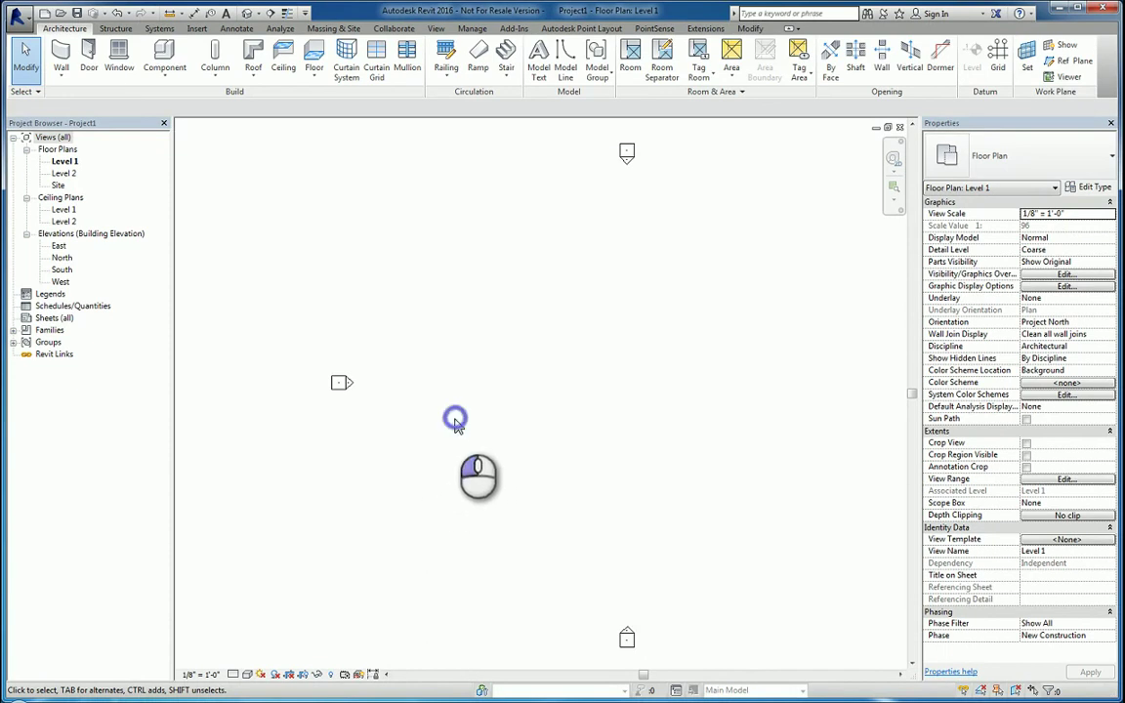
pyautogui.middleClick(454, 417)
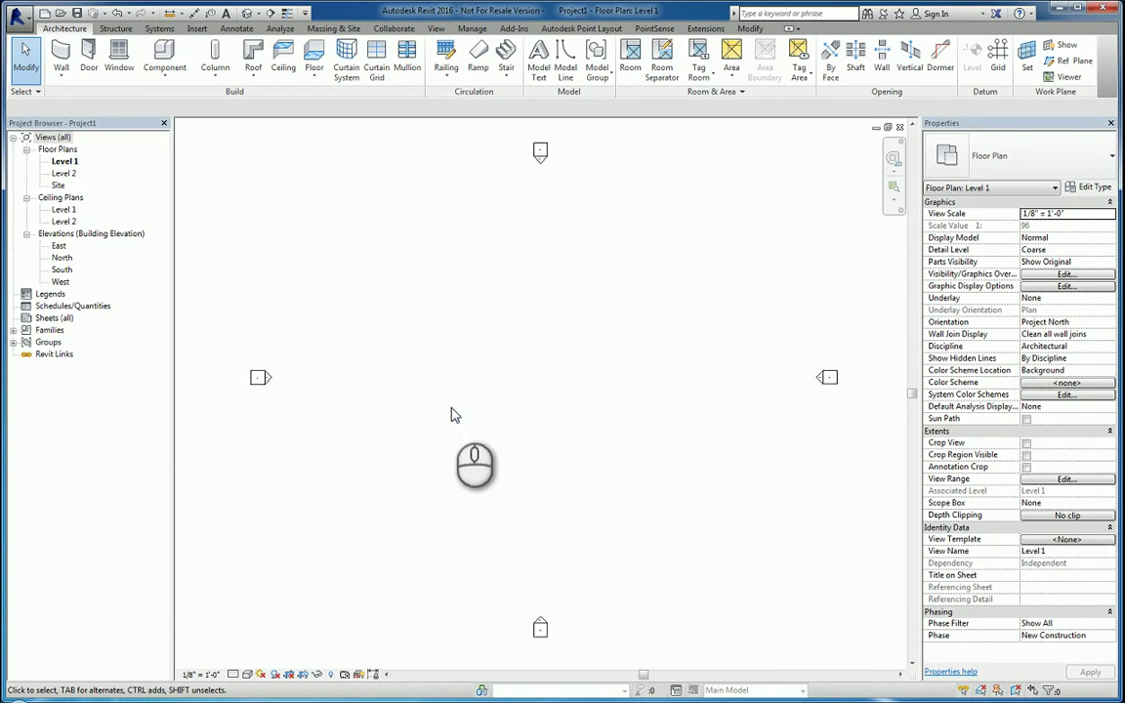
# In the user interface options, disable the Systems mechanical, electrical and piping tools and the energy analysis tools
pyautogui.click(17, 17)
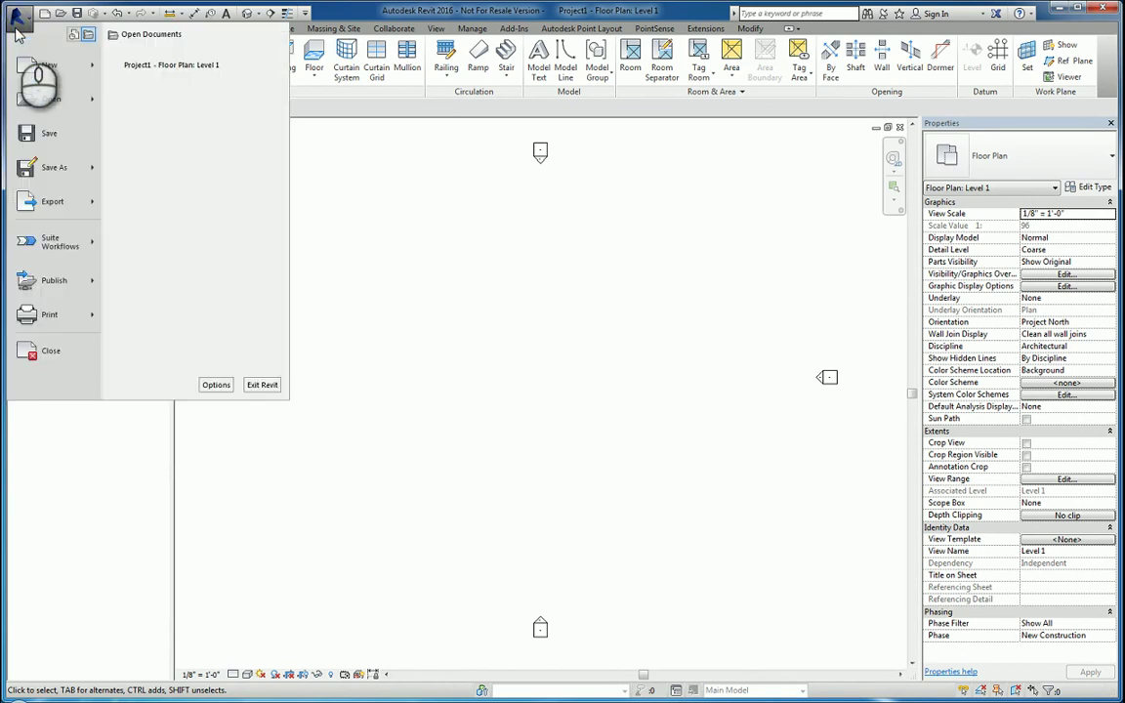
pyautogui.click(216, 386)
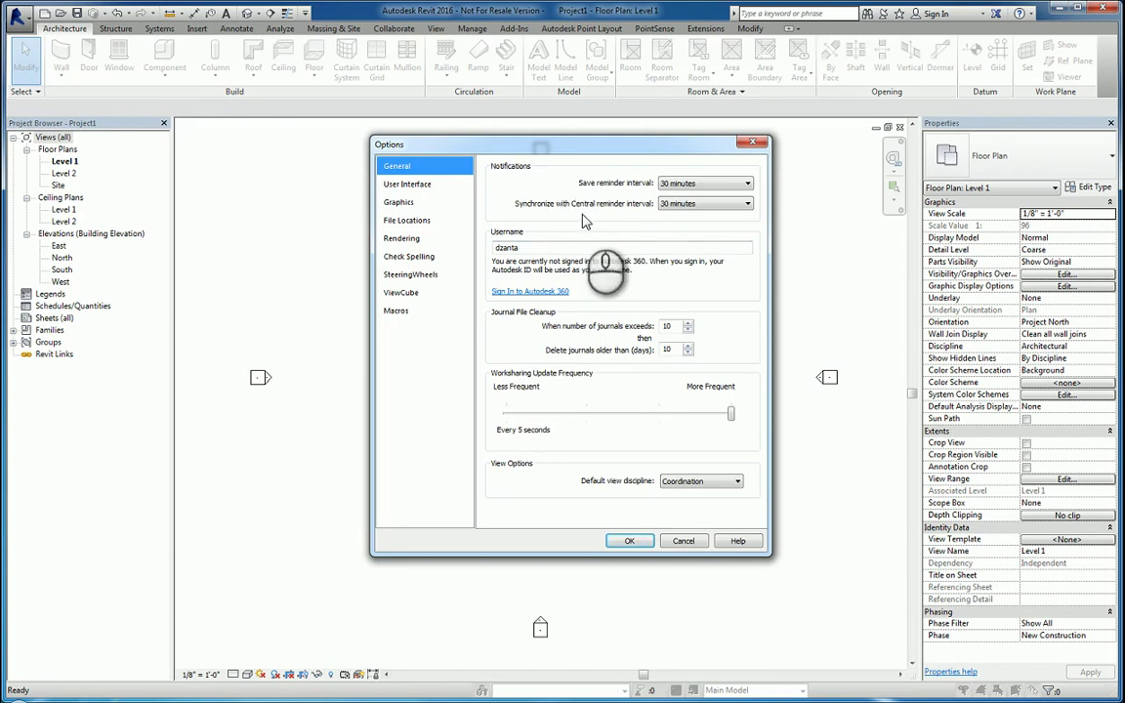
pyautogui.click(427, 187)
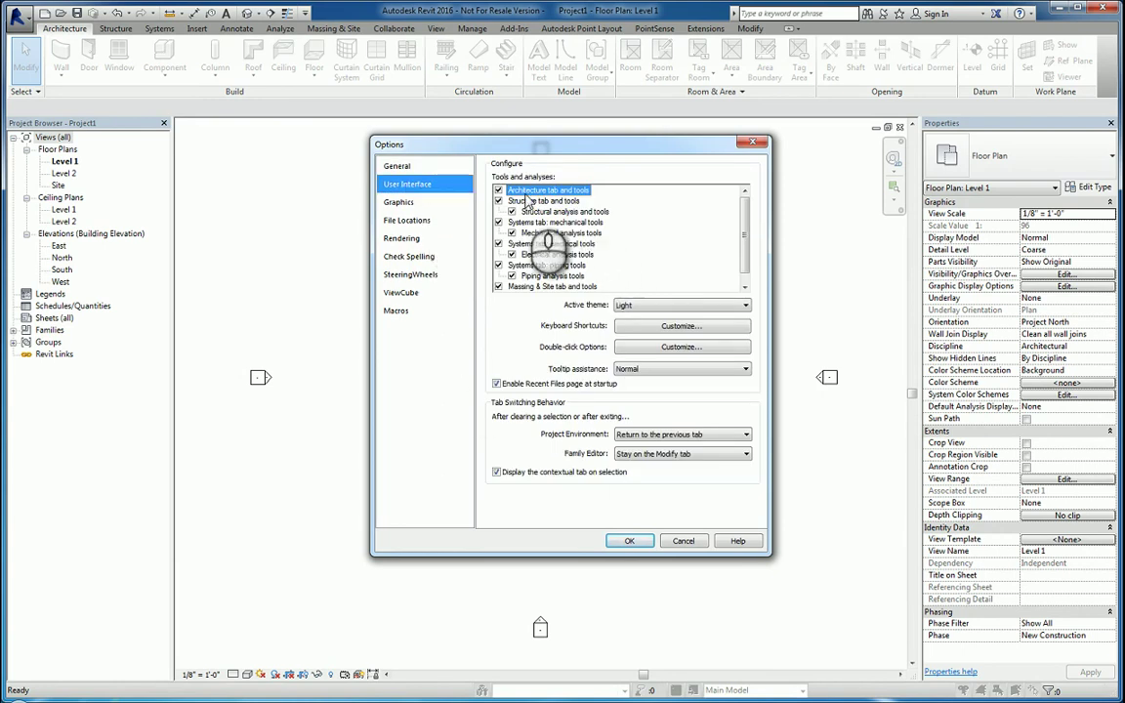
pyautogui.click(746, 282)
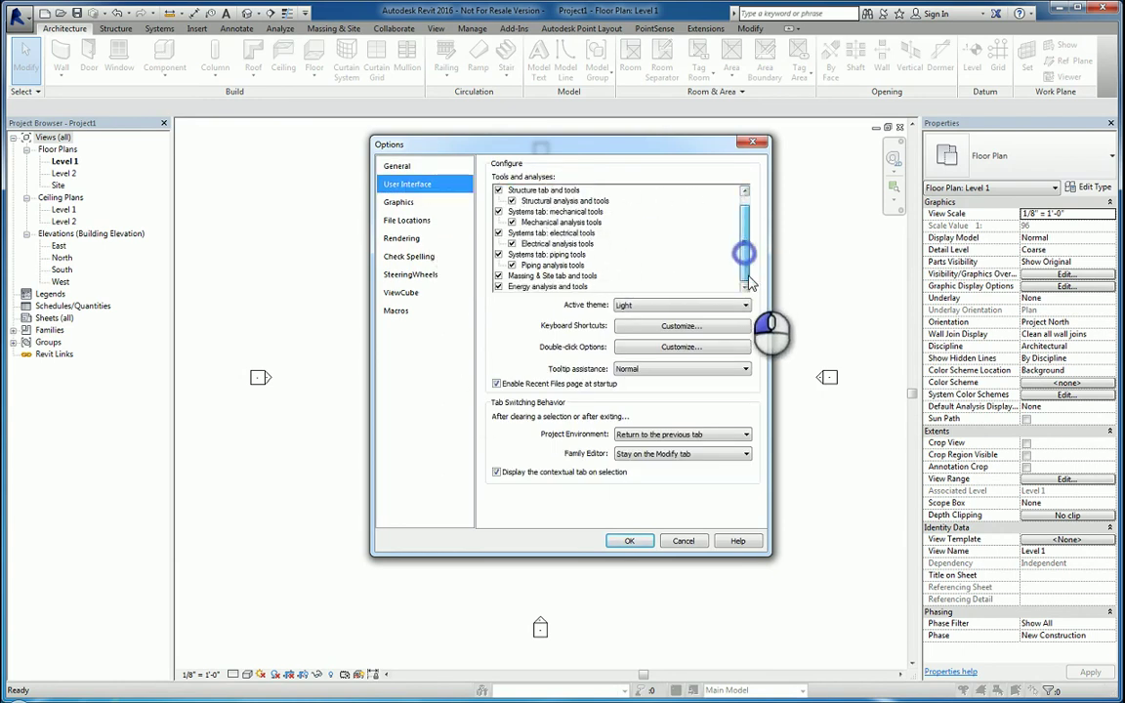
pyautogui.scroll(1, 748, 256)
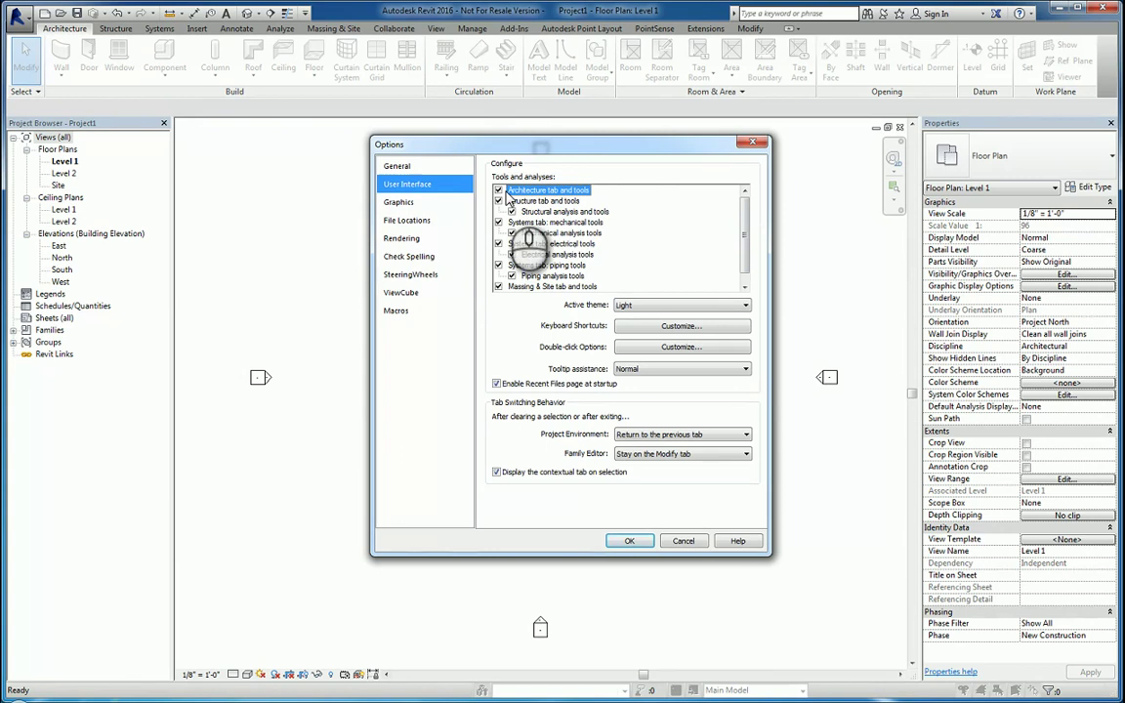
pyautogui.click(499, 244)
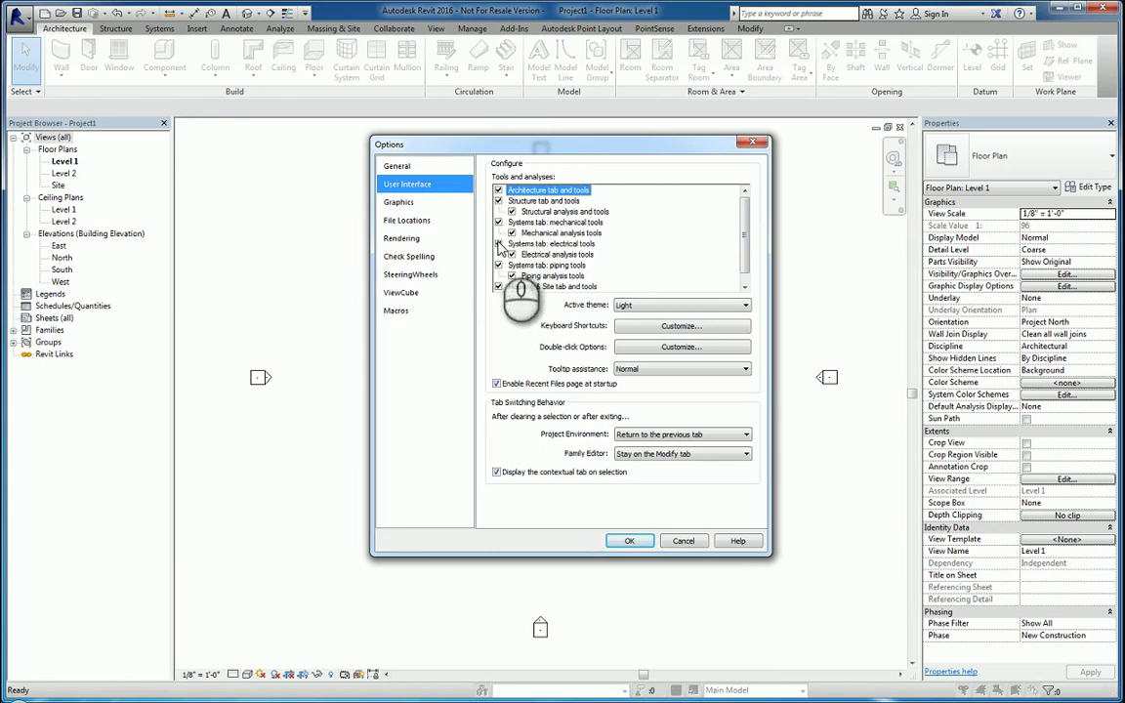
pyautogui.click(499, 264)
pyautogui.click(498, 243)
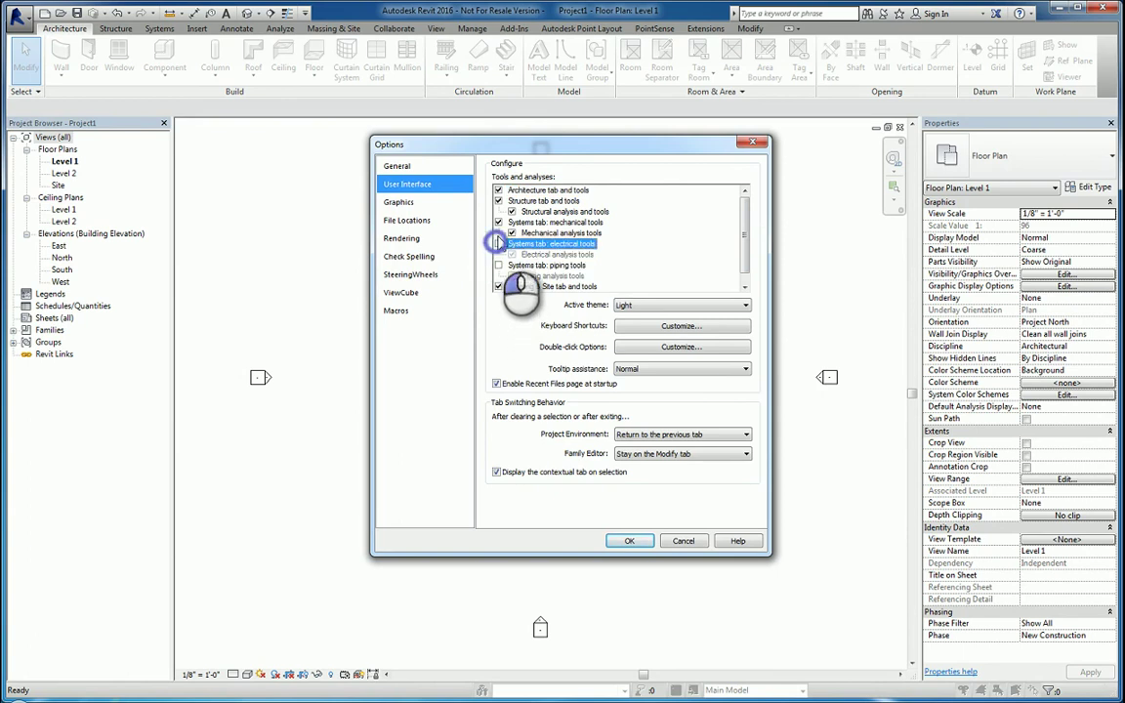
pyautogui.click(499, 221)
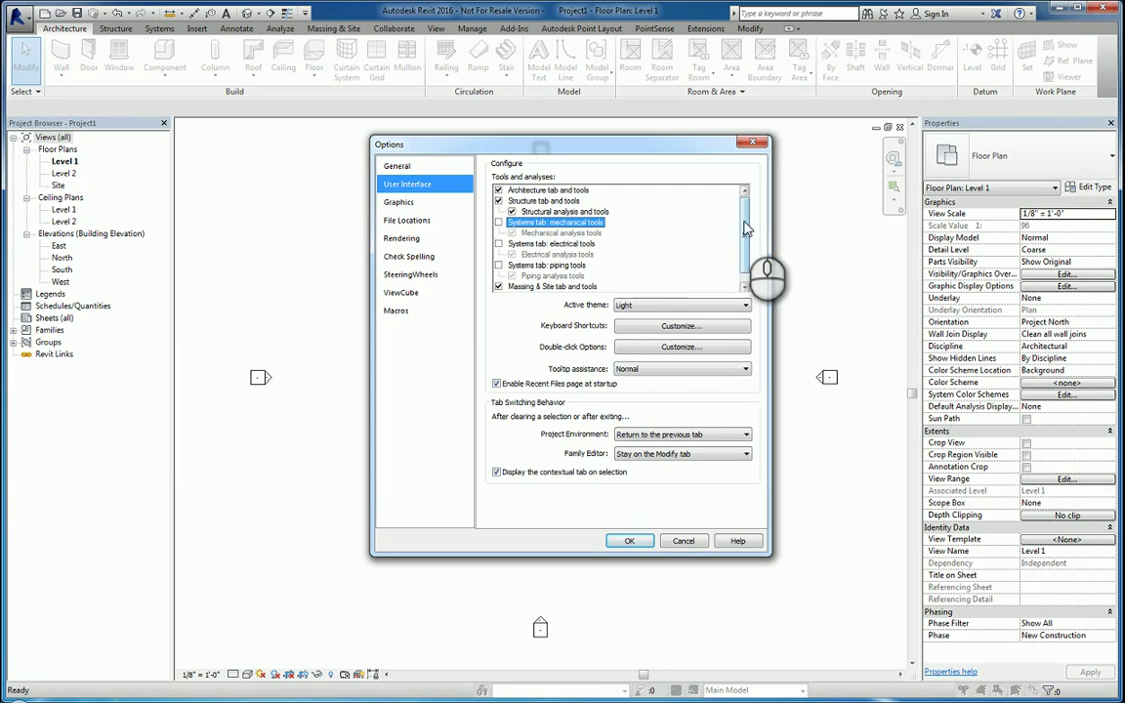
pyautogui.moveTo(744, 225); pyautogui.dragTo(746, 271)
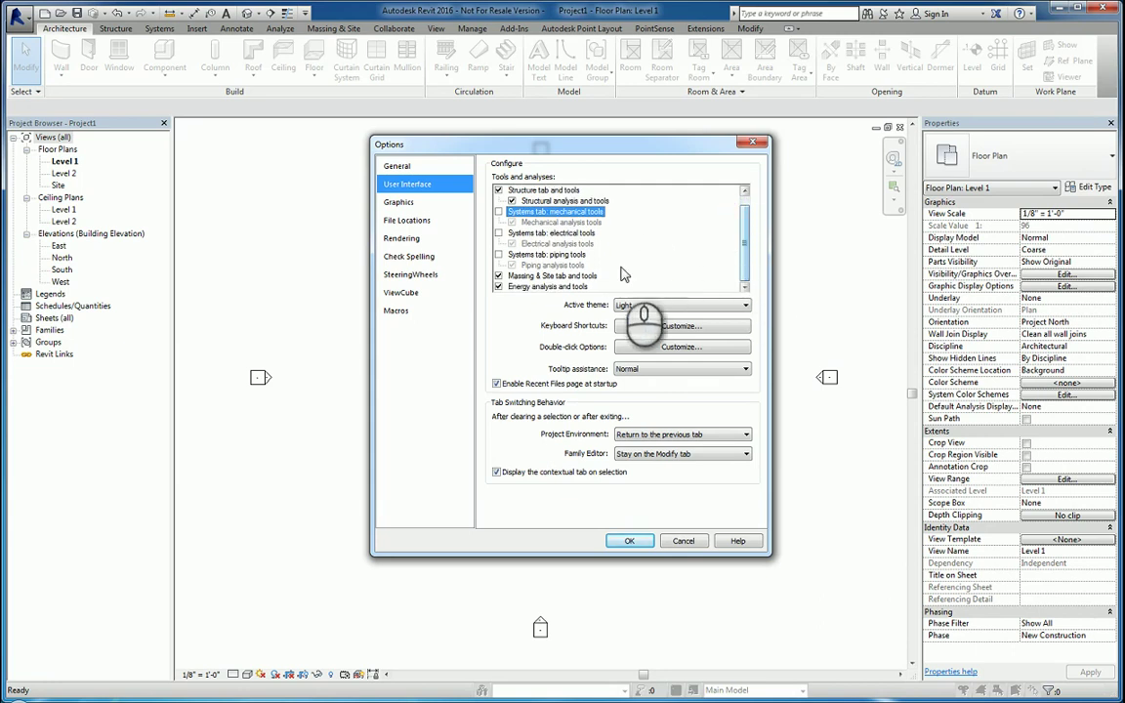
pyautogui.click(498, 287)
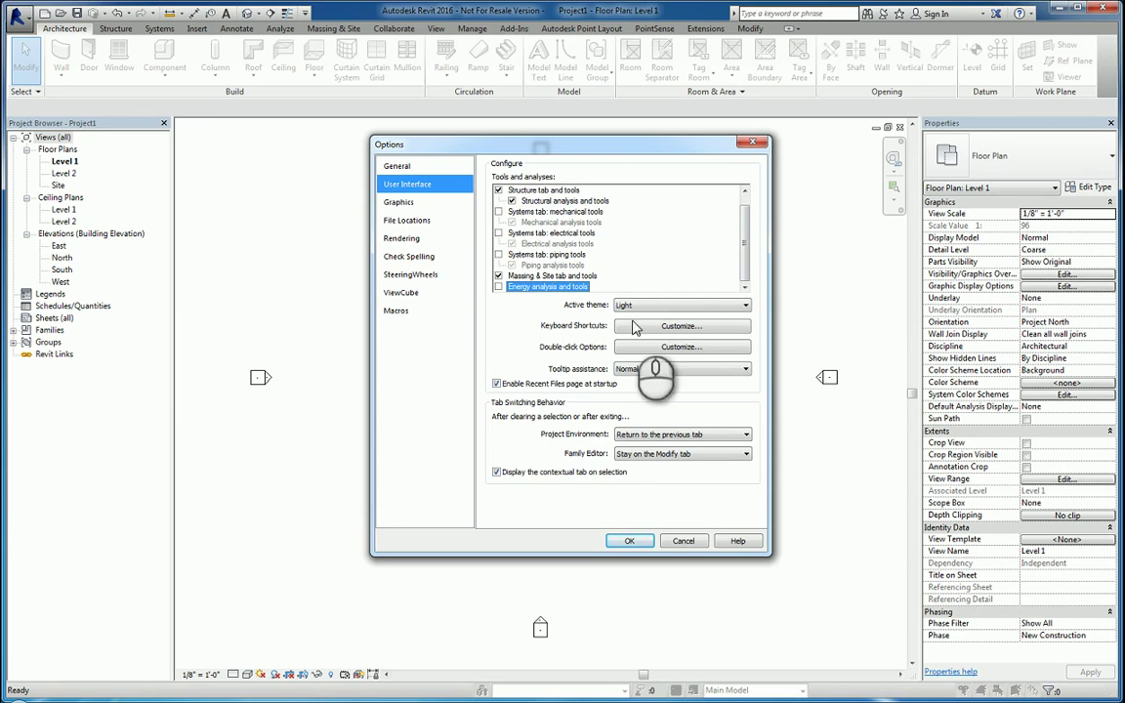
pyautogui.click(629, 540)
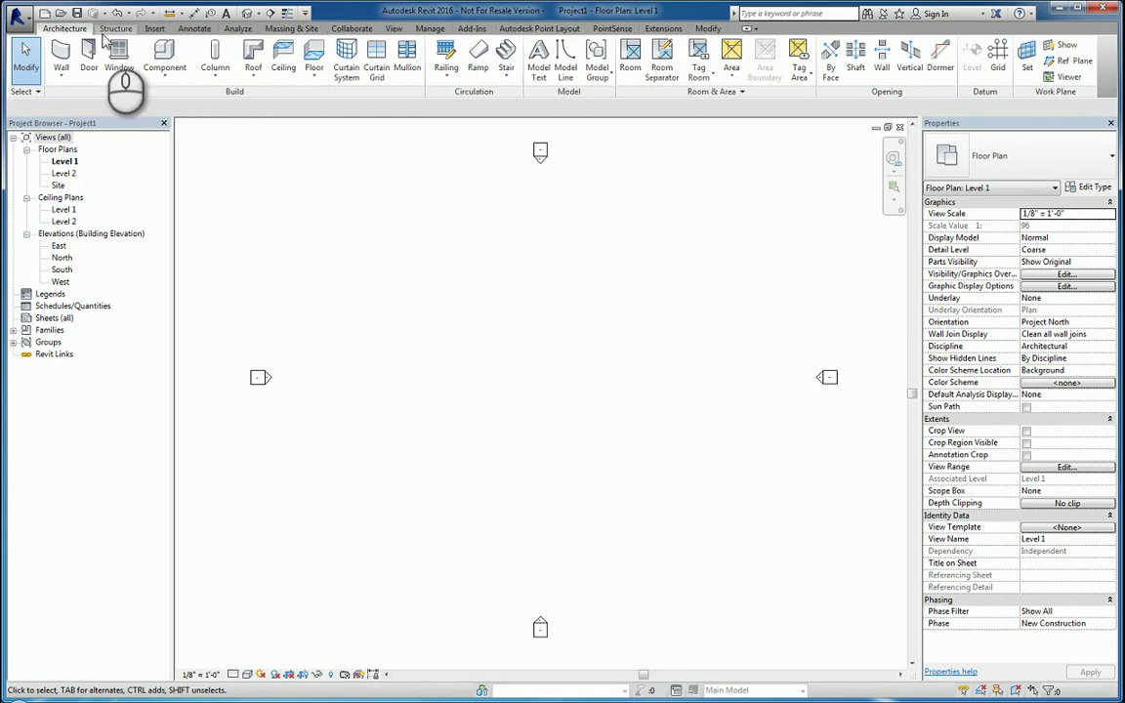
# Re-enable the Systems mechanical, electrical and piping tools and the energy analysis tools in the user interface options
pyautogui.click(27, 21)
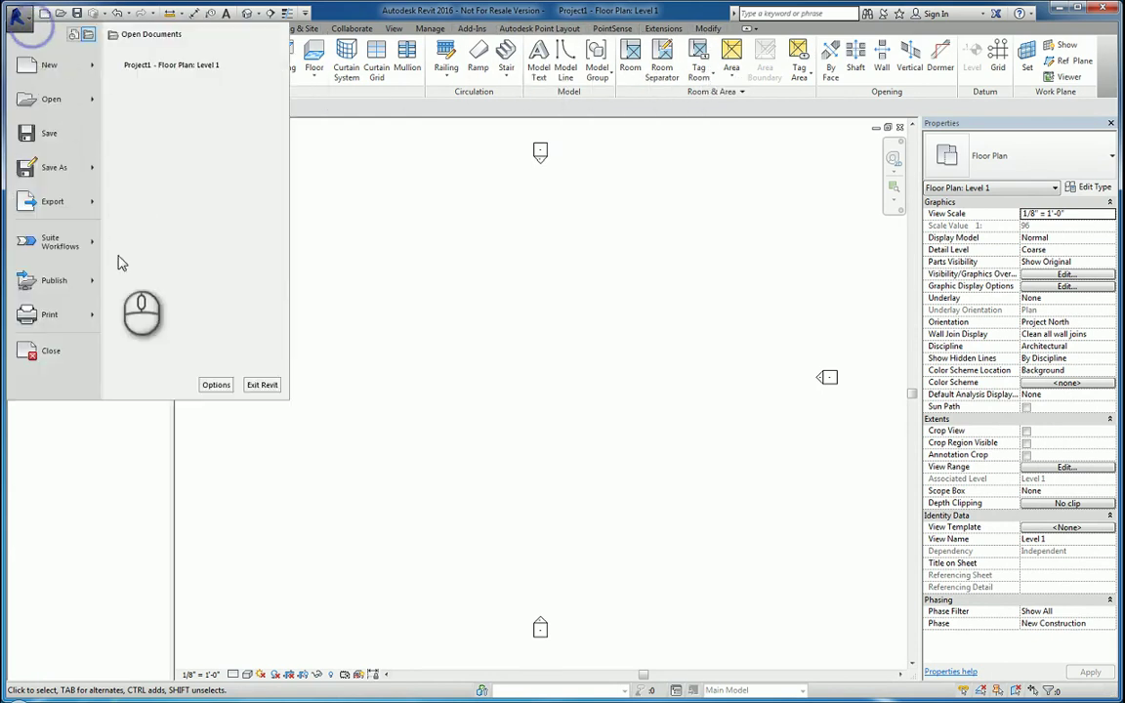
pyautogui.click(215, 384)
pyautogui.click(407, 183)
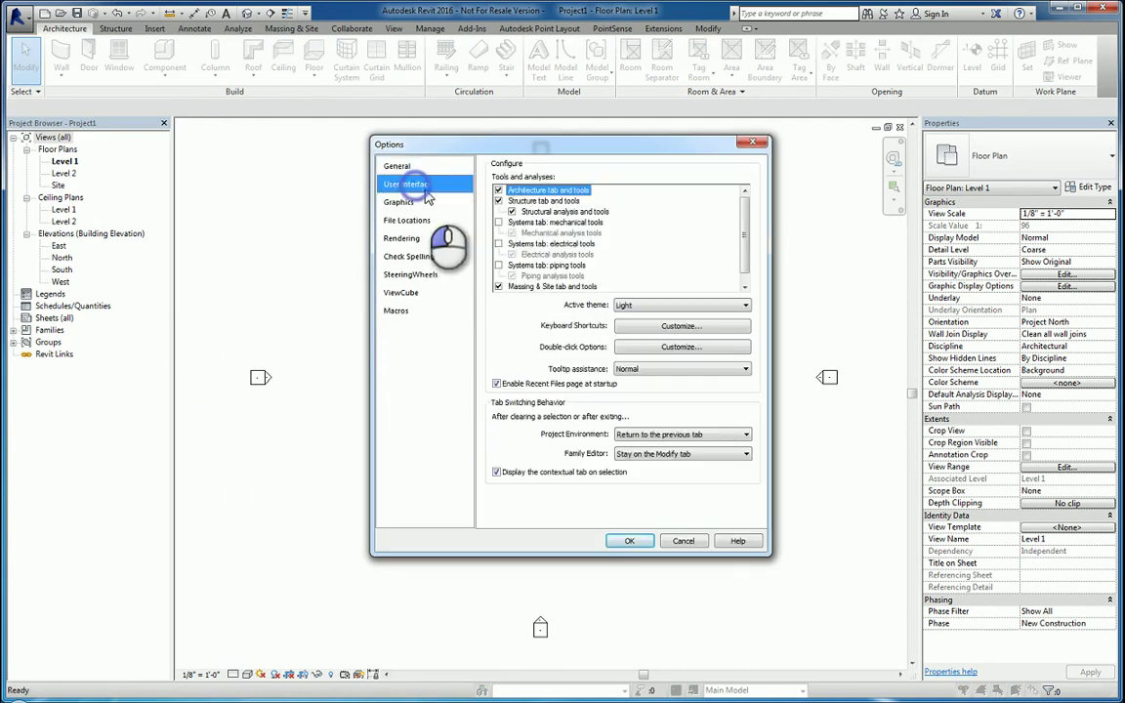
pyautogui.click(499, 222)
pyautogui.click(499, 243)
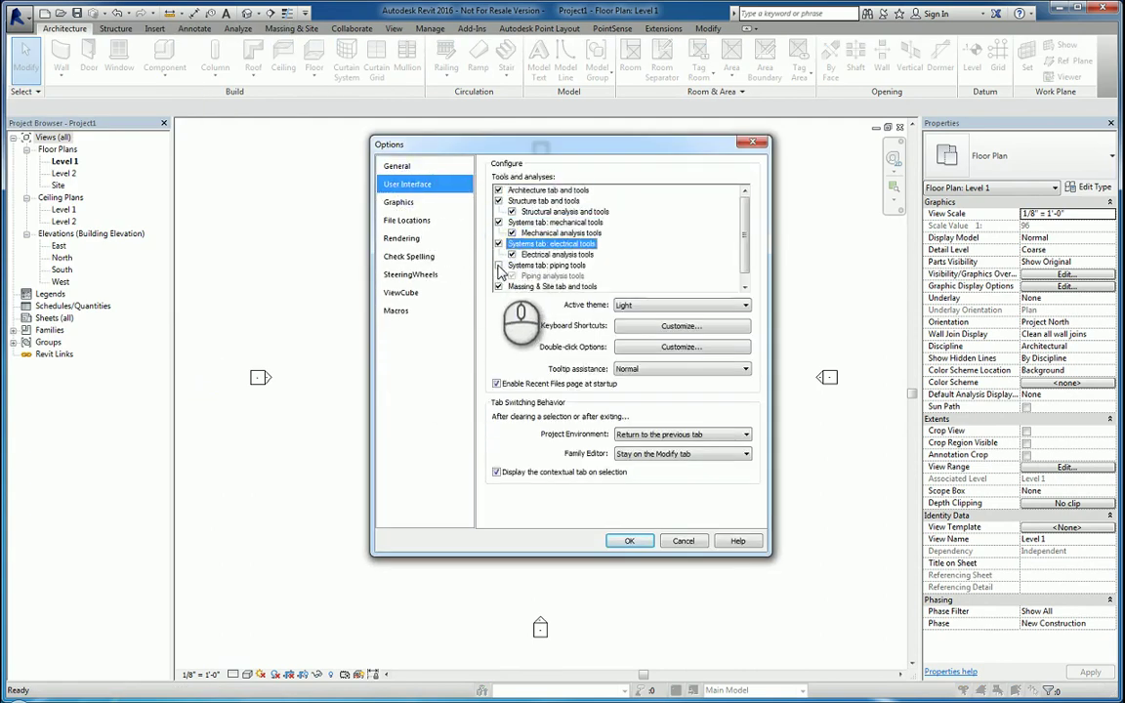
pyautogui.click(499, 265)
pyautogui.scroll(-1, 747, 237)
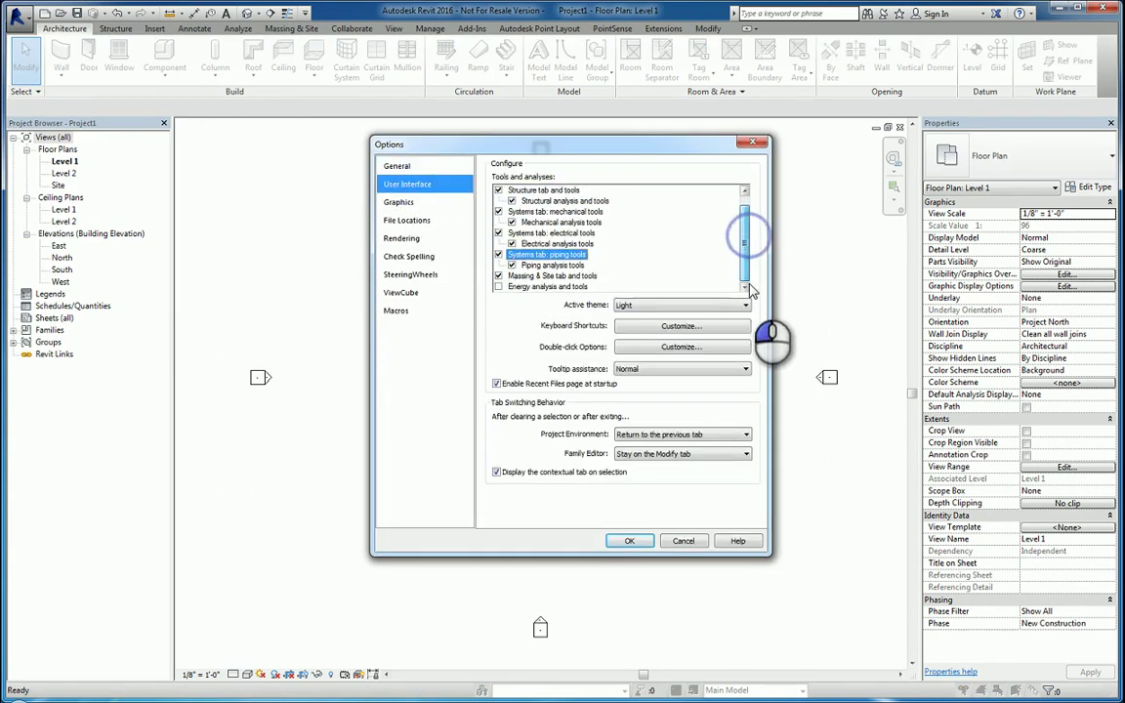
pyautogui.click(499, 287)
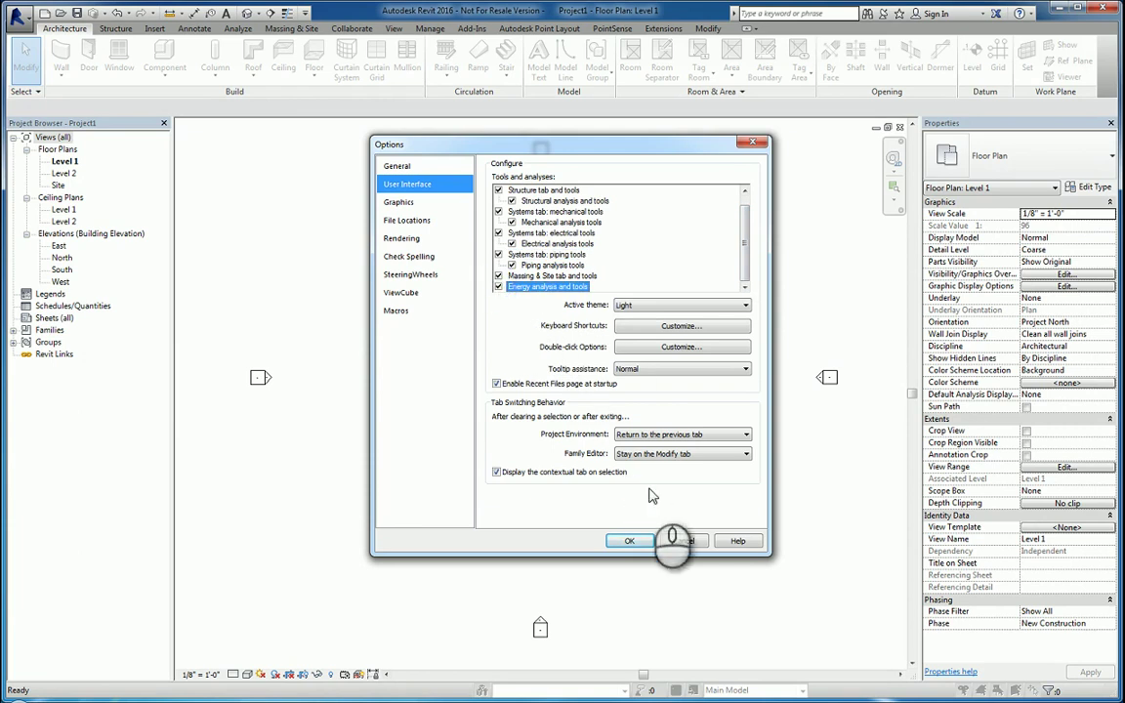
pyautogui.click(630, 541)
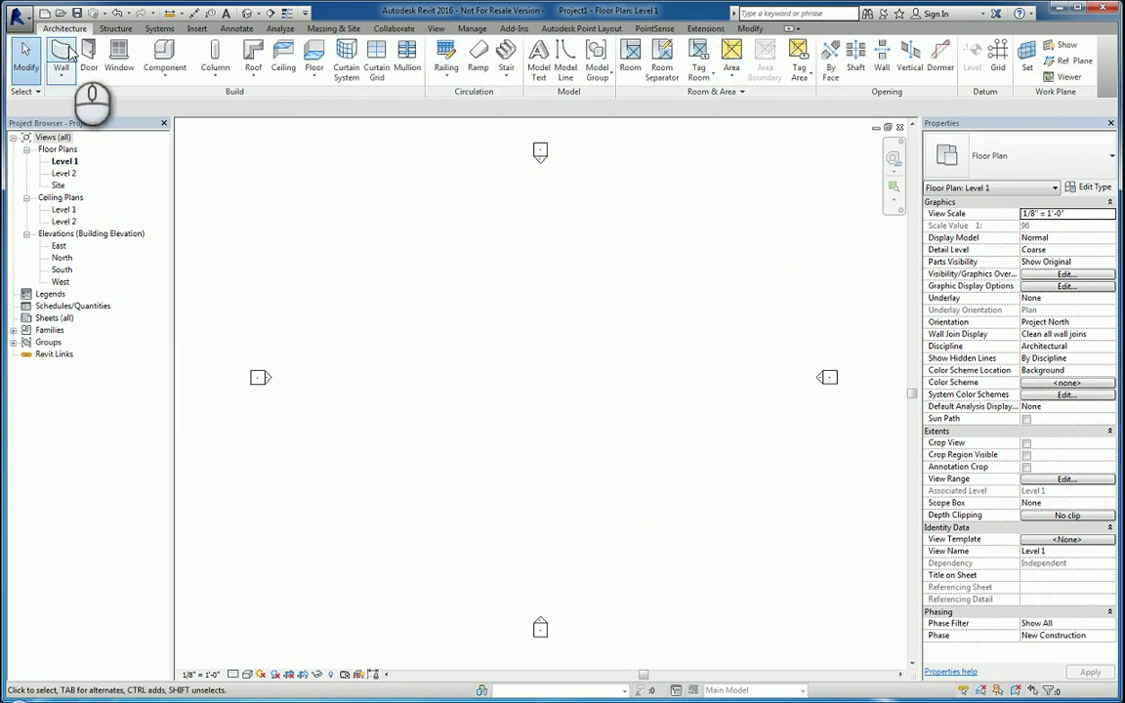
# Set the active theme to Dark in the user interface options and apply it
pyautogui.click(19, 16)
pyautogui.click(216, 385)
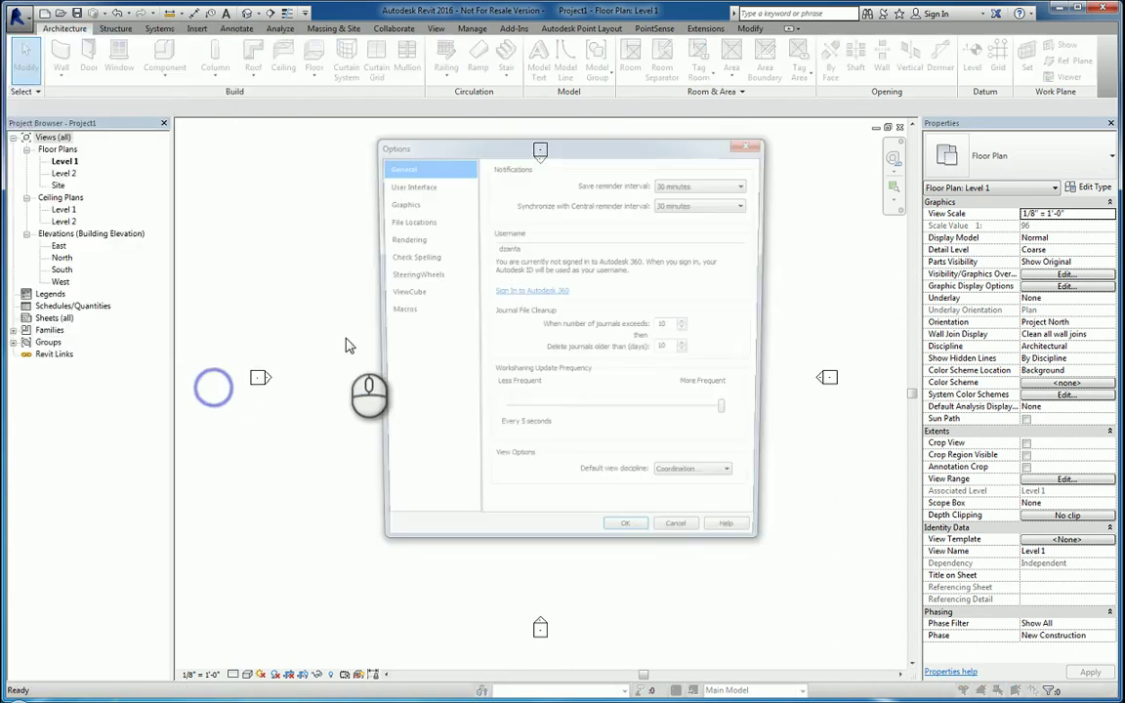
pyautogui.click(408, 185)
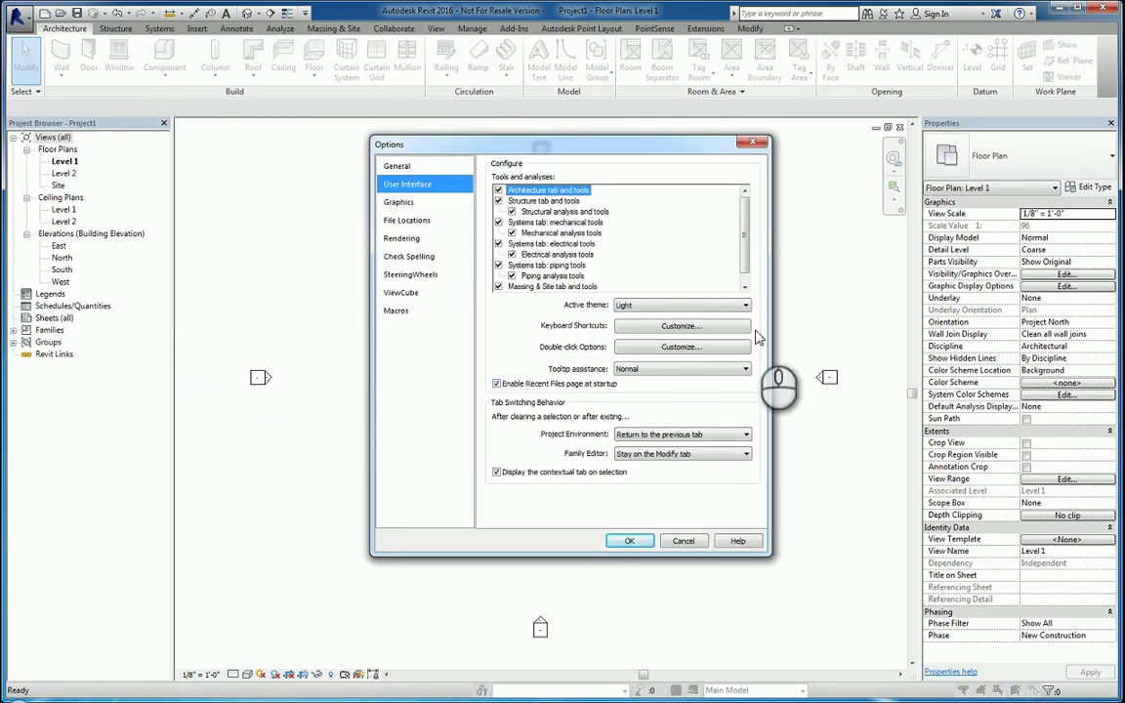
pyautogui.click(696, 306)
pyautogui.click(693, 312)
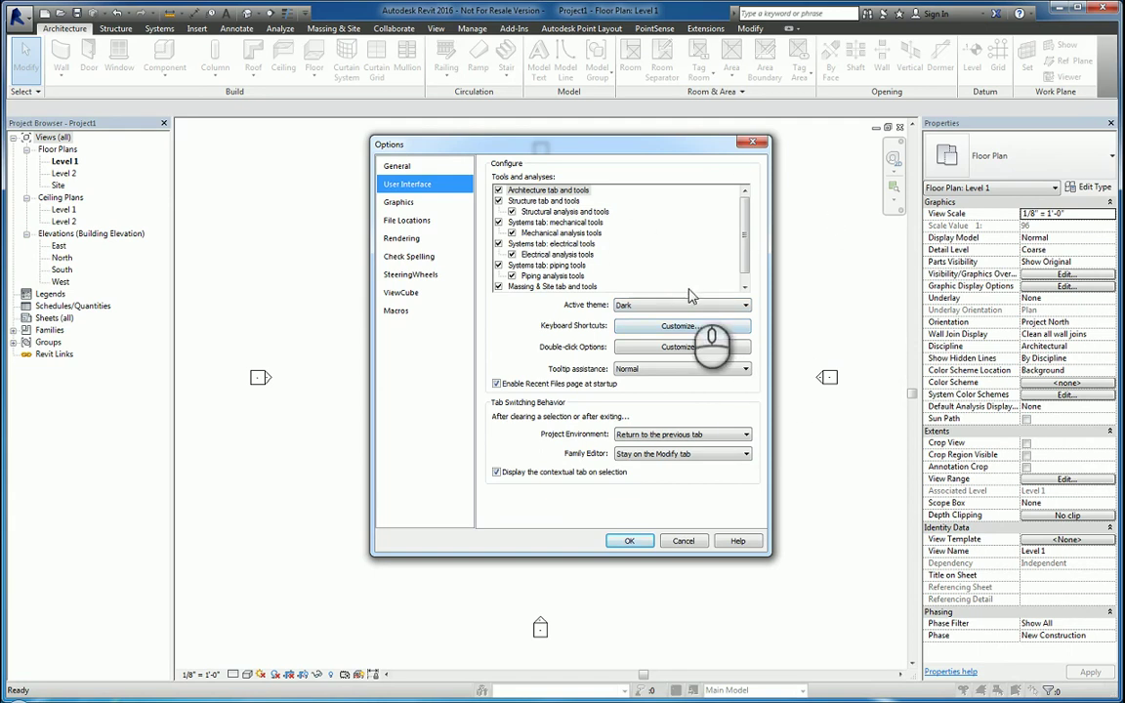
pyautogui.click(629, 540)
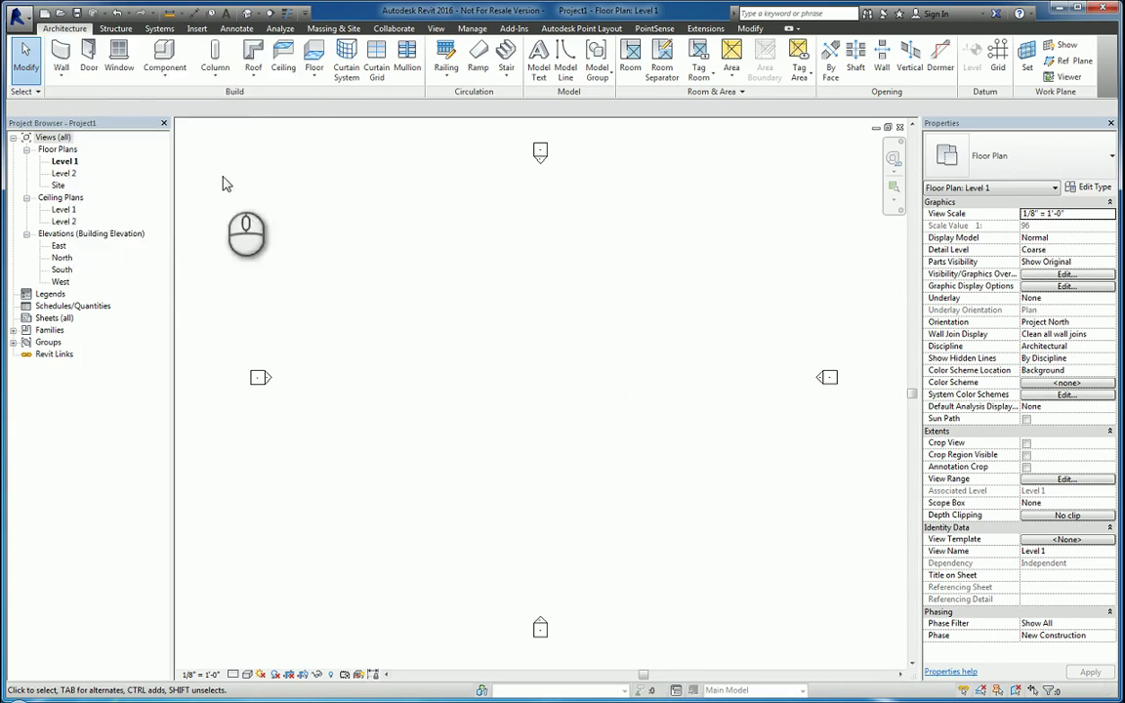
# Set tooltip assistance to None in the user interface options and apply it
pyautogui.click(27, 24)
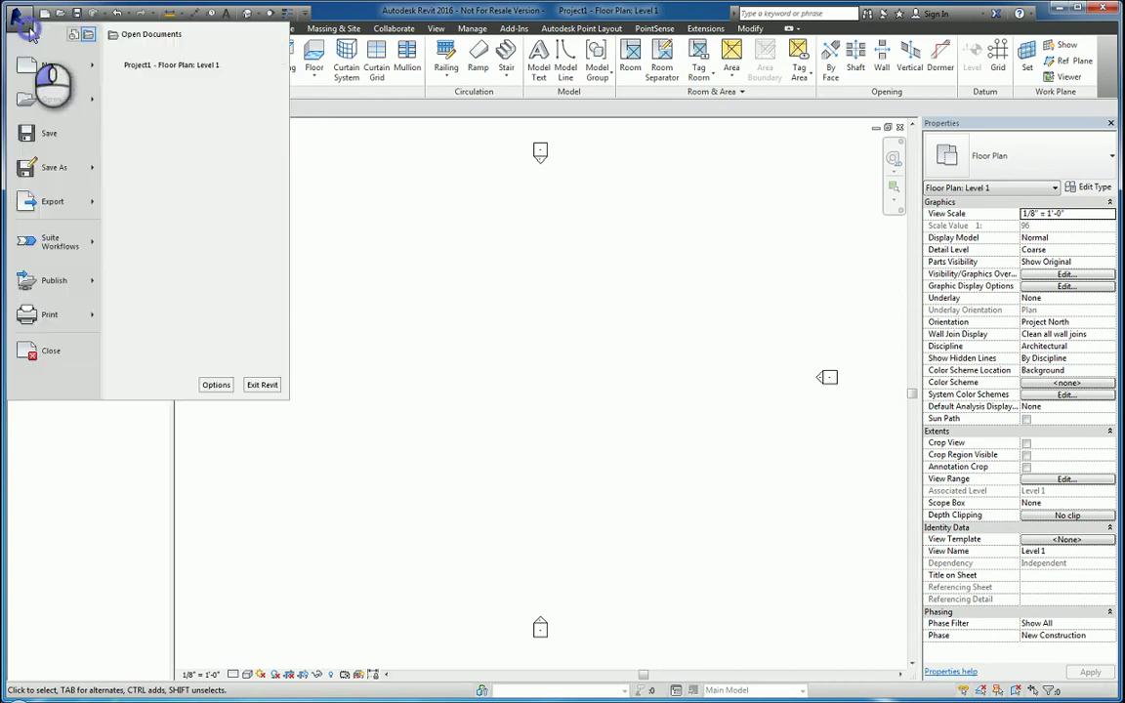
pyautogui.click(216, 385)
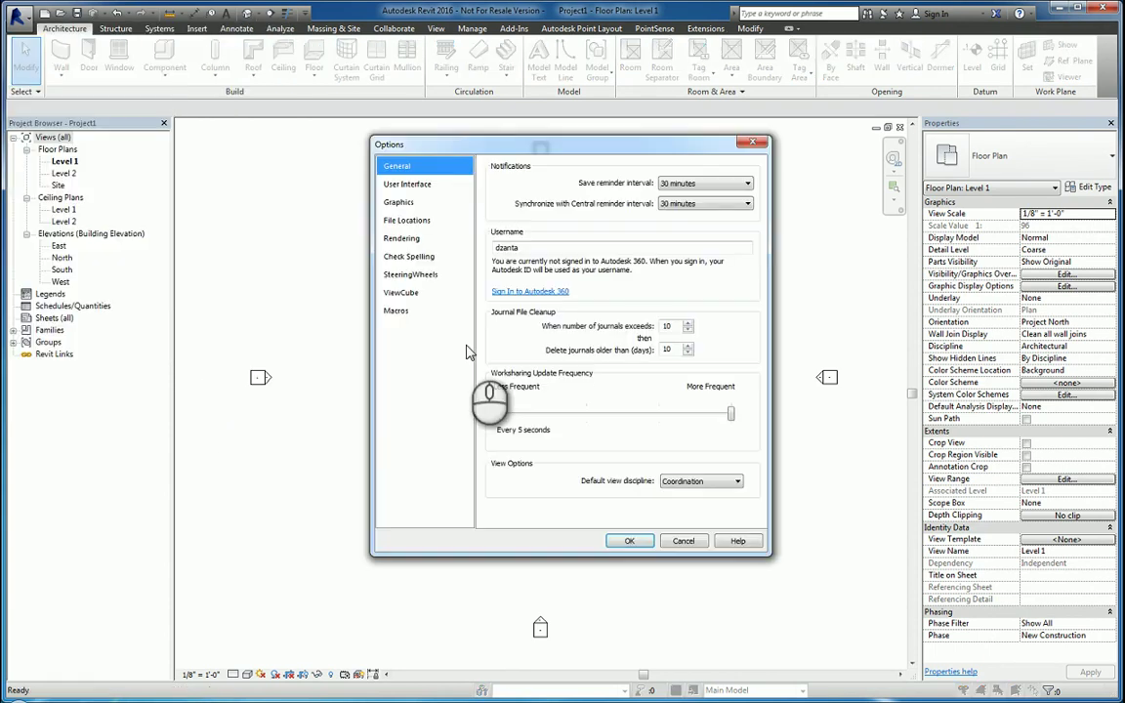
pyautogui.click(410, 183)
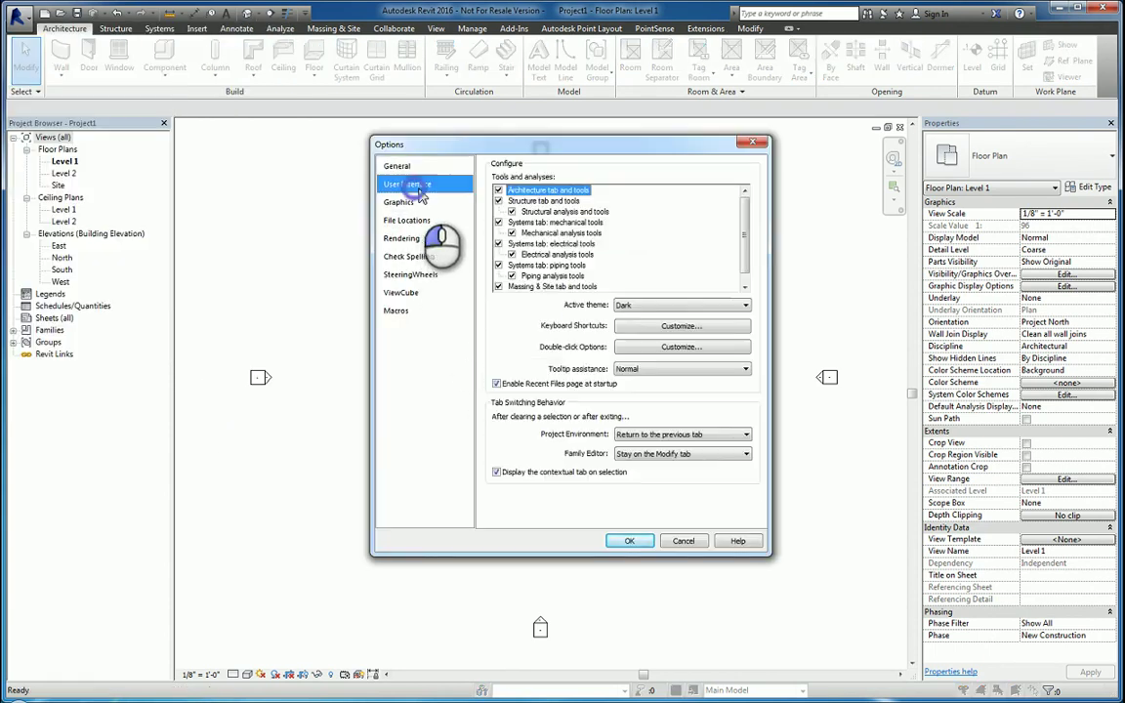
pyautogui.click(679, 372)
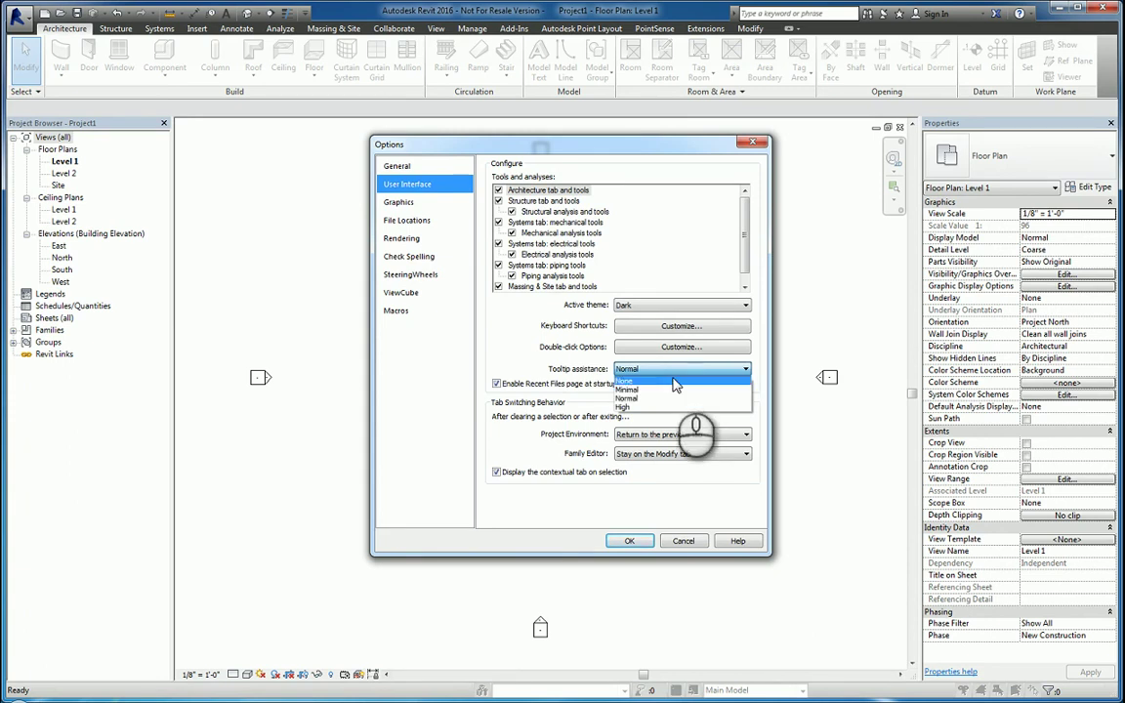
pyautogui.click(625, 381)
pyautogui.click(629, 540)
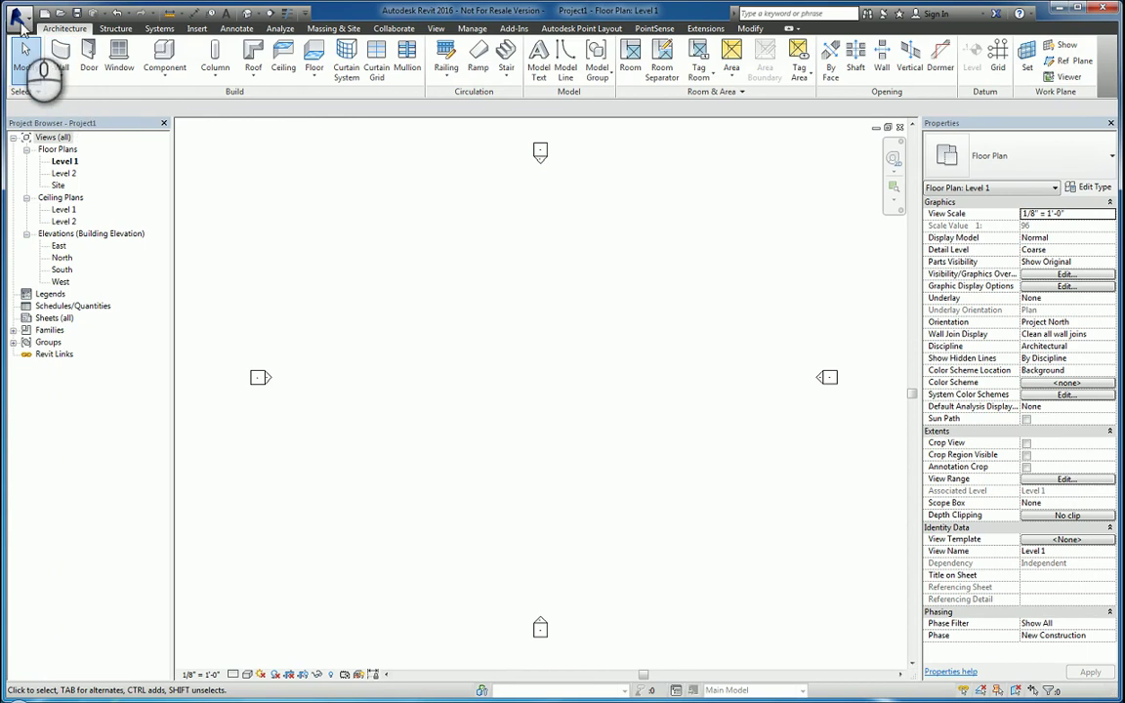
# Set tooltip assistance to Minimal in the user interface options and apply it
pyautogui.click(17, 17)
pyautogui.click(212, 381)
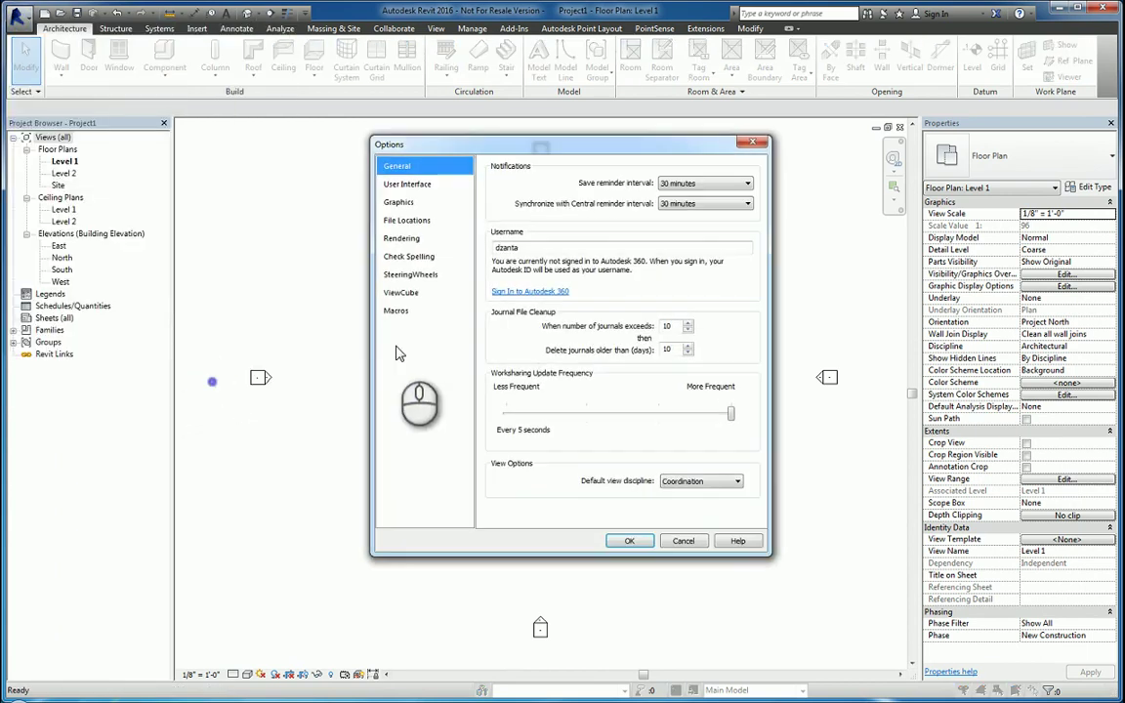
pyautogui.click(408, 184)
pyautogui.click(625, 369)
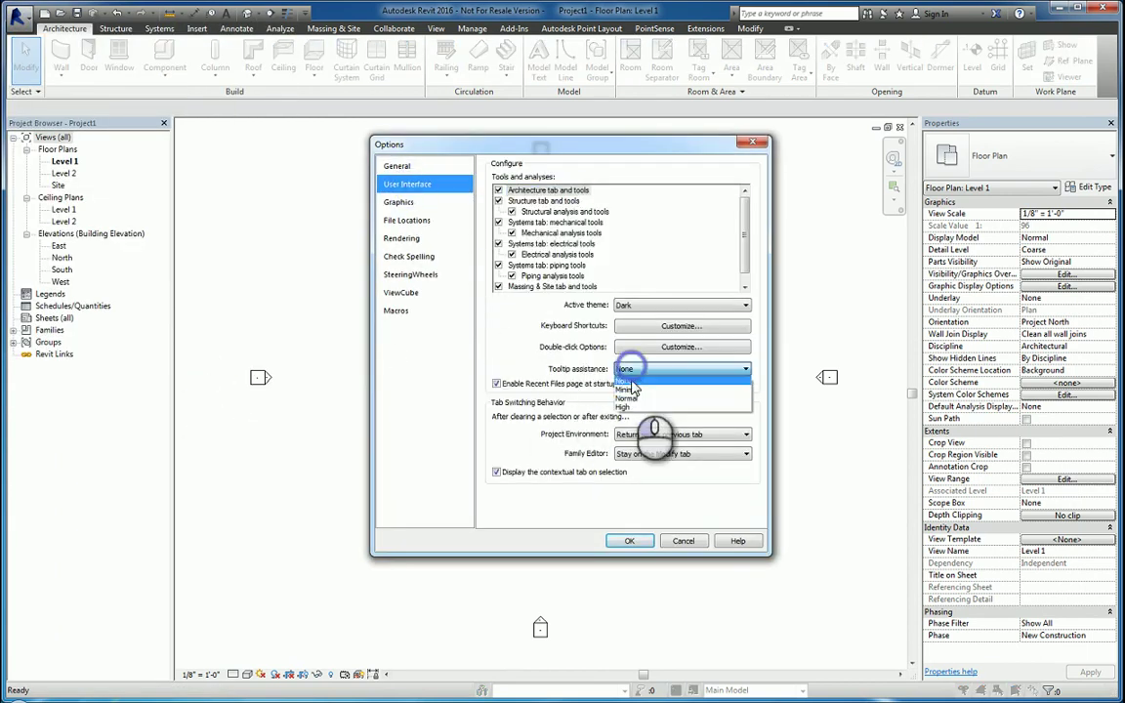
pyautogui.click(630, 388)
pyautogui.click(630, 543)
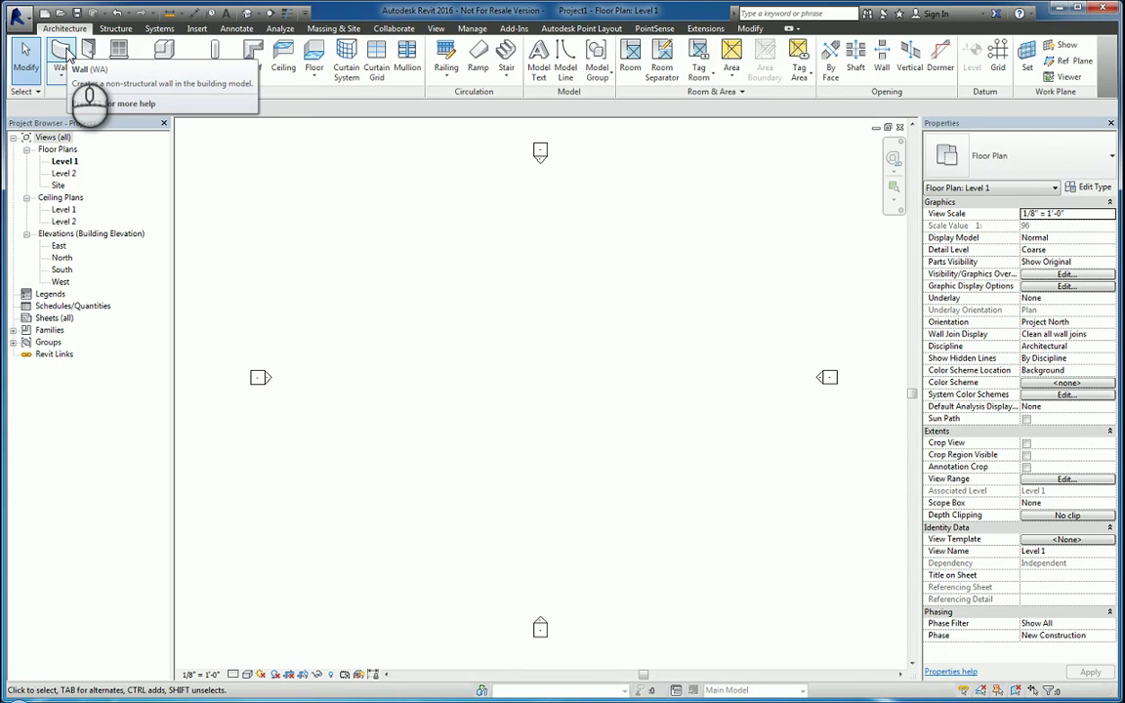
# Set tooltip assistance to Normal in the user interface options and apply it
pyautogui.click(16, 17)
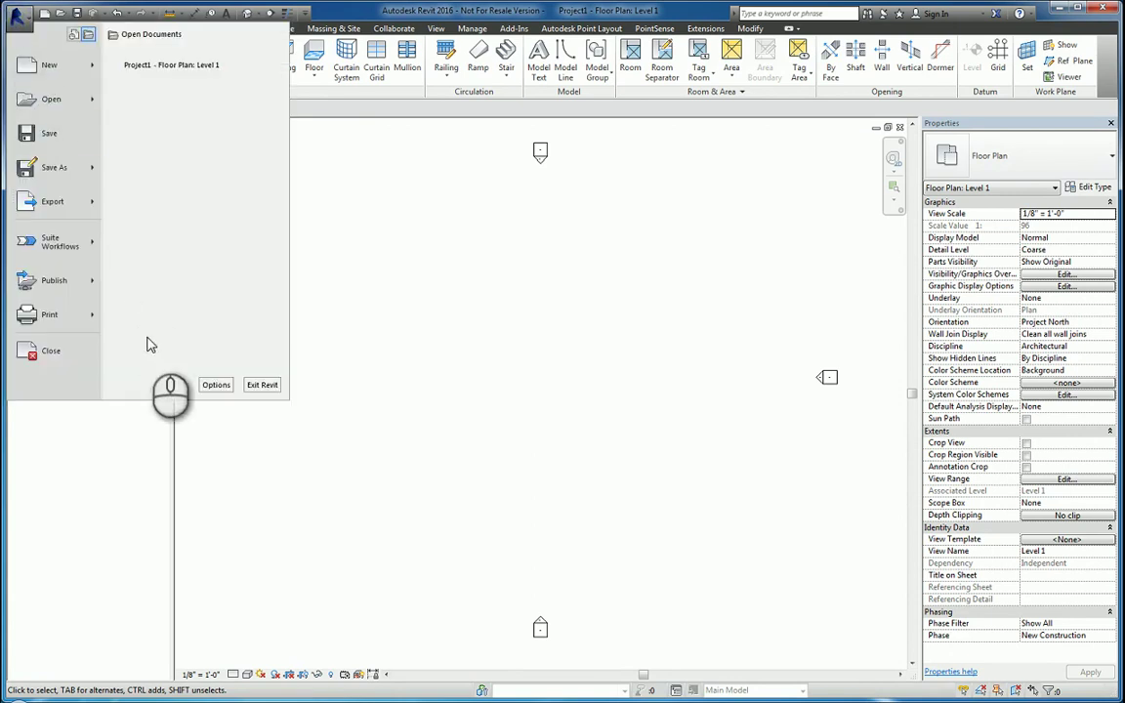
pyautogui.click(217, 385)
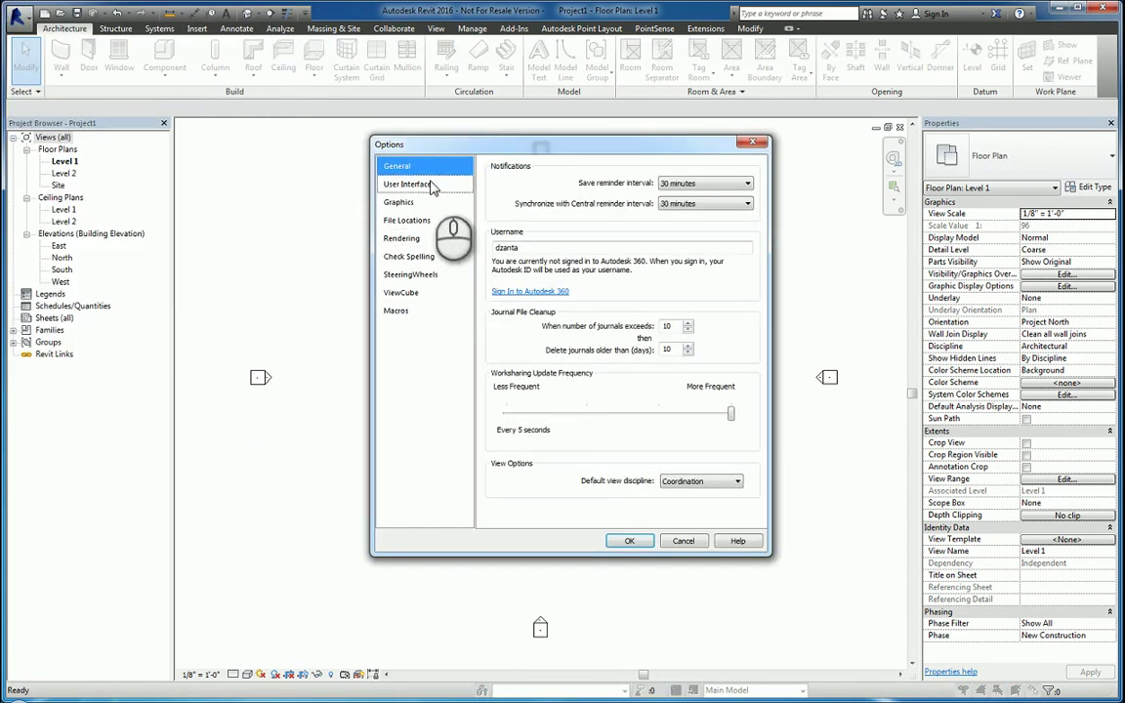
pyautogui.click(428, 184)
pyautogui.click(645, 368)
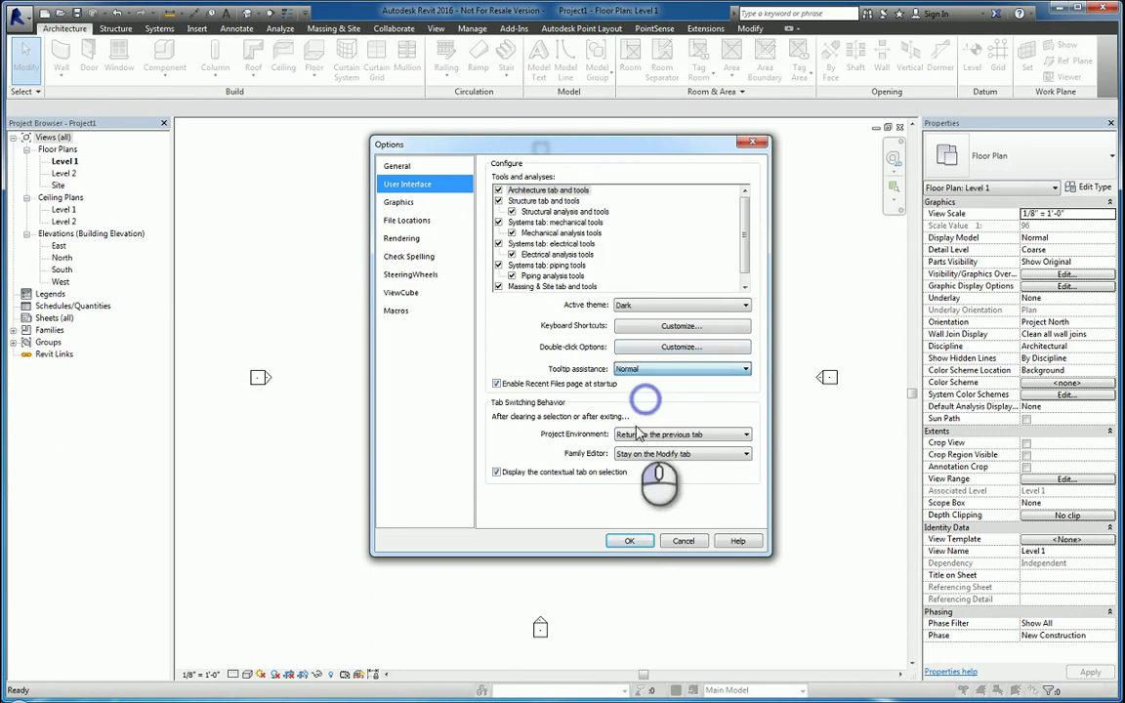
pyautogui.click(630, 540)
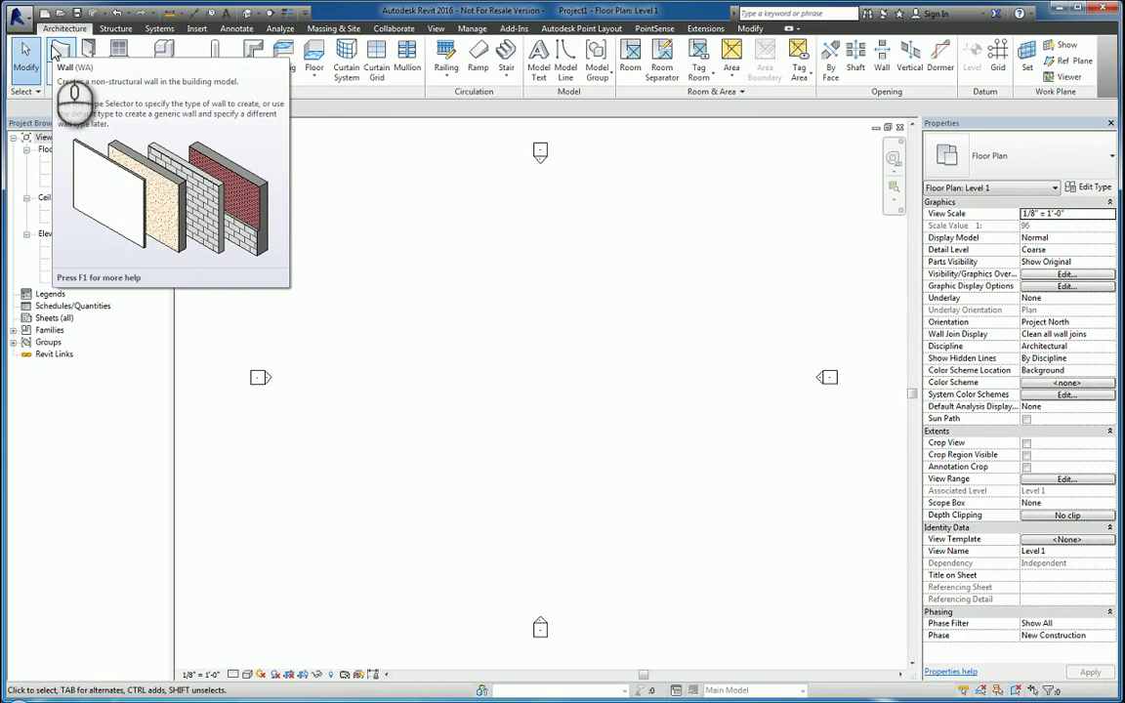
# Set tooltip assistance to High in the user interface options, apply it and check the Wall tool's tooltip
pyautogui.click(19, 20)
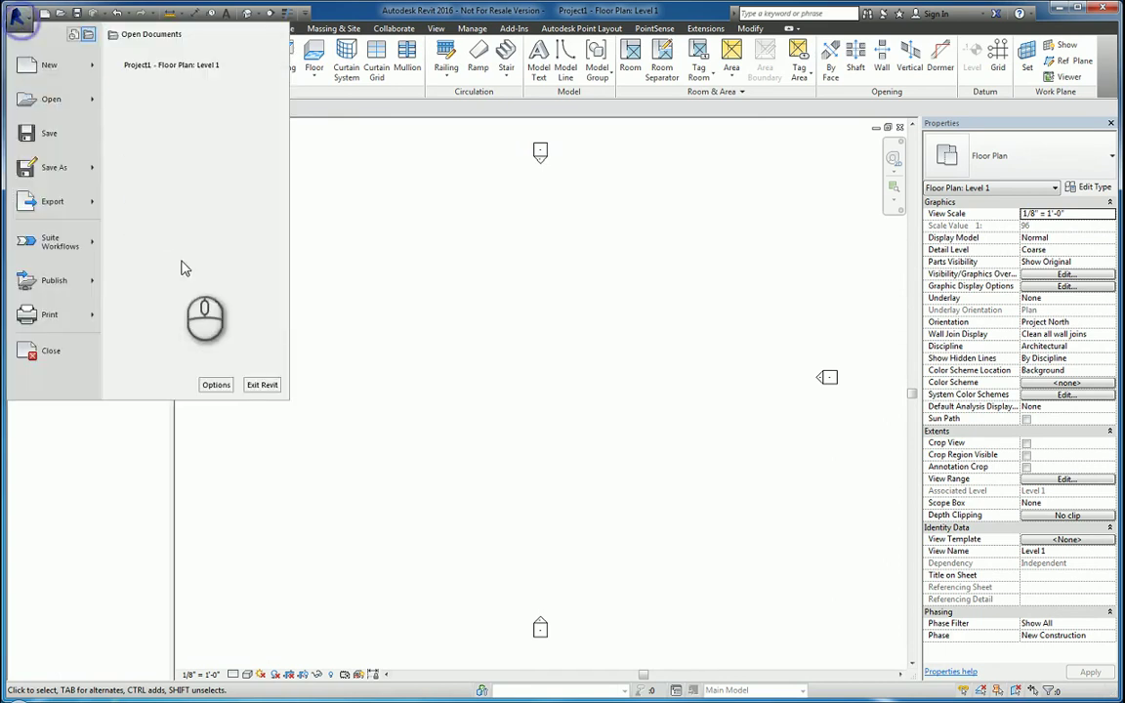
pyautogui.click(216, 382)
pyautogui.click(407, 184)
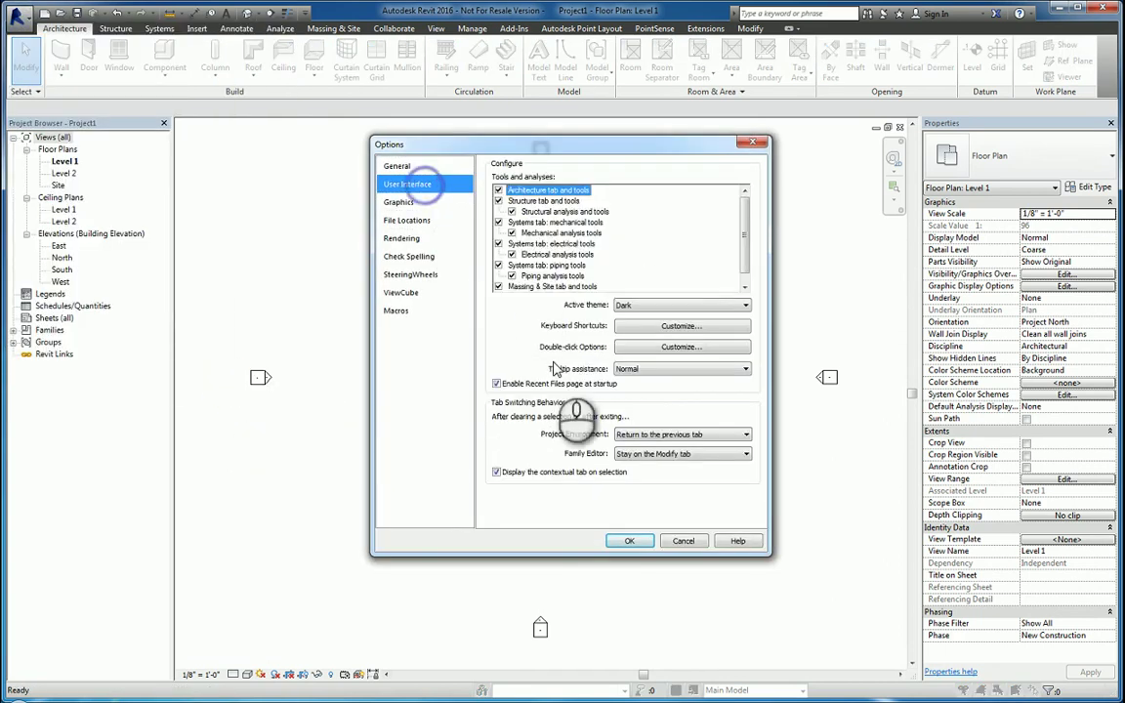
pyautogui.click(630, 369)
pyautogui.click(627, 408)
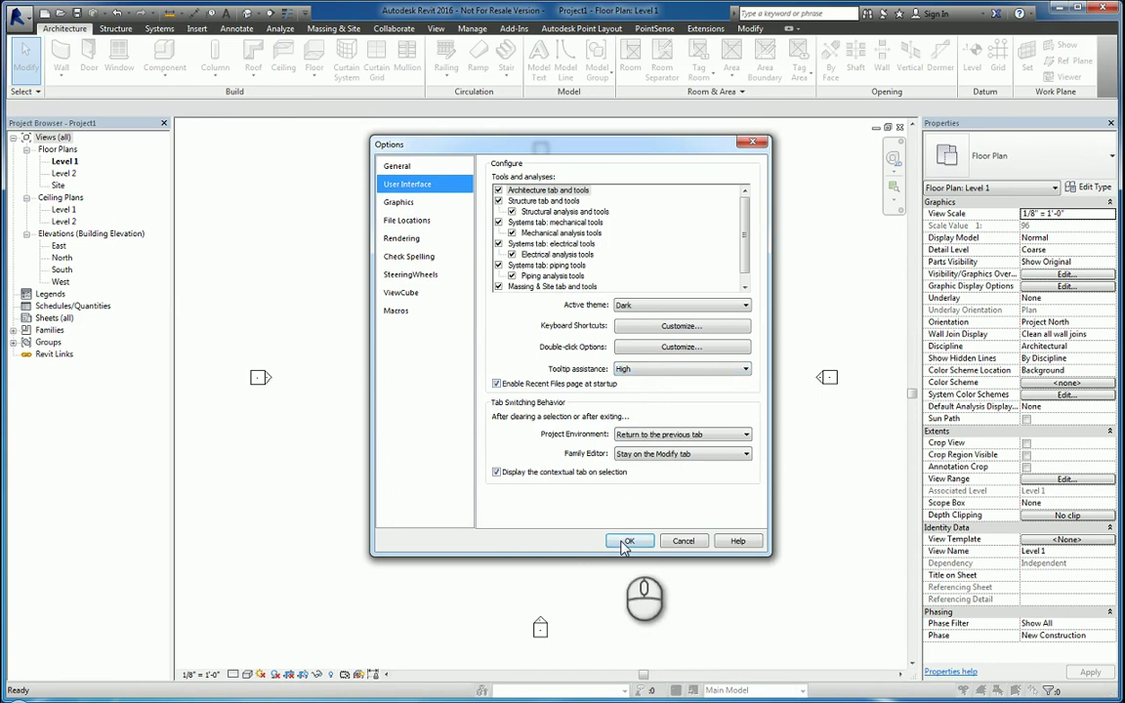
pyautogui.click(629, 540)
pyautogui.moveTo(70, 71)
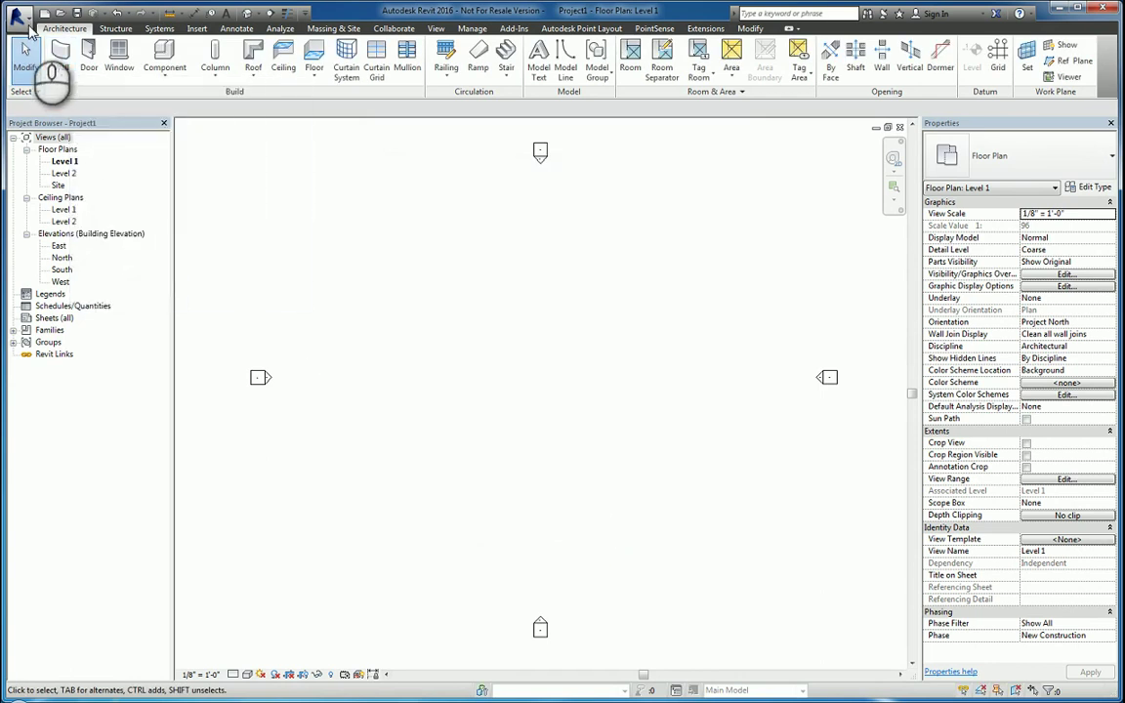
# Return tooltip assistance to Normal in the user interface options and apply it
pyautogui.click(17, 16)
pyautogui.click(219, 383)
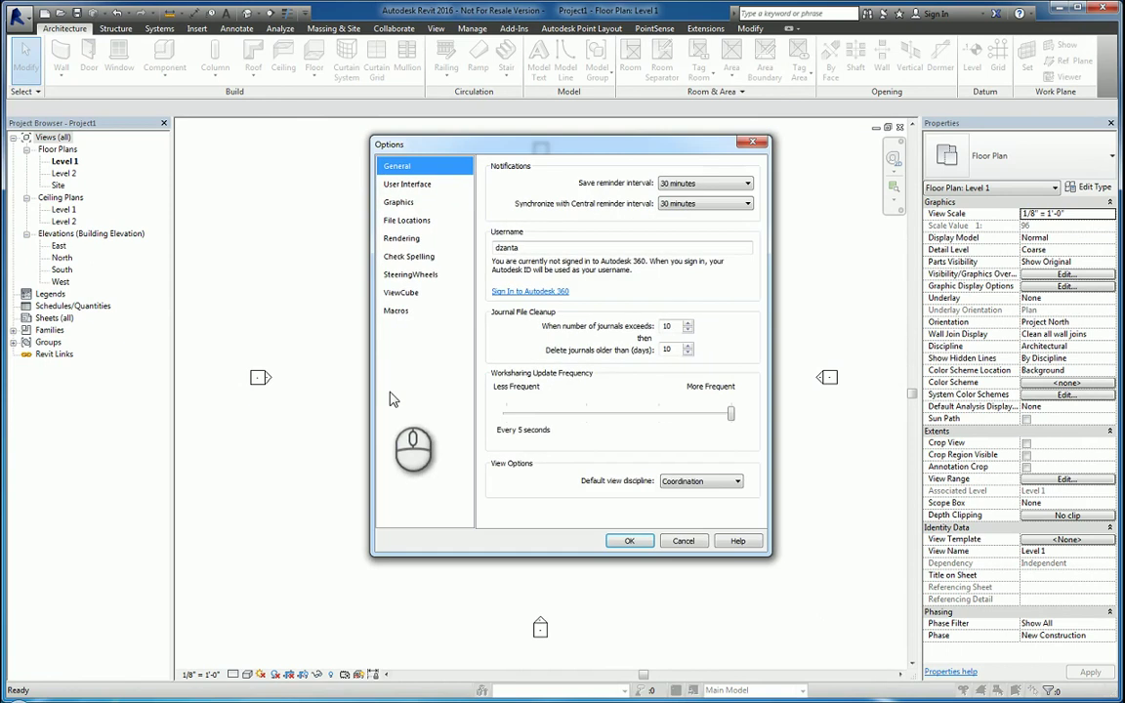
pyautogui.click(418, 185)
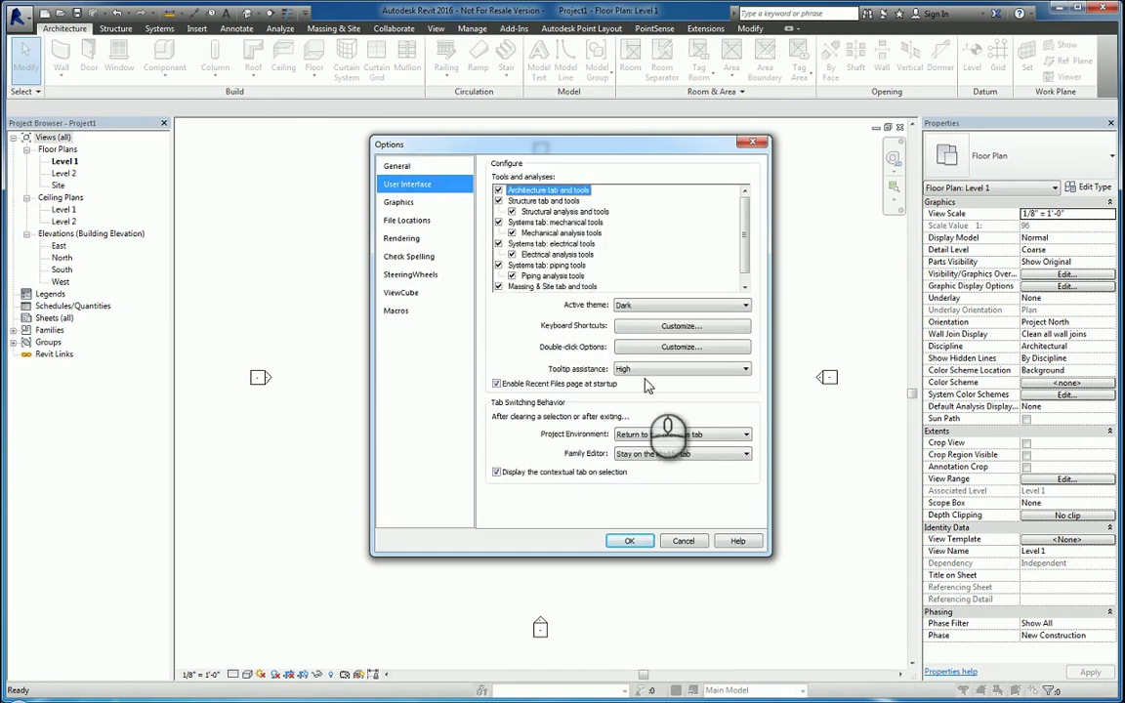
pyautogui.click(663, 369)
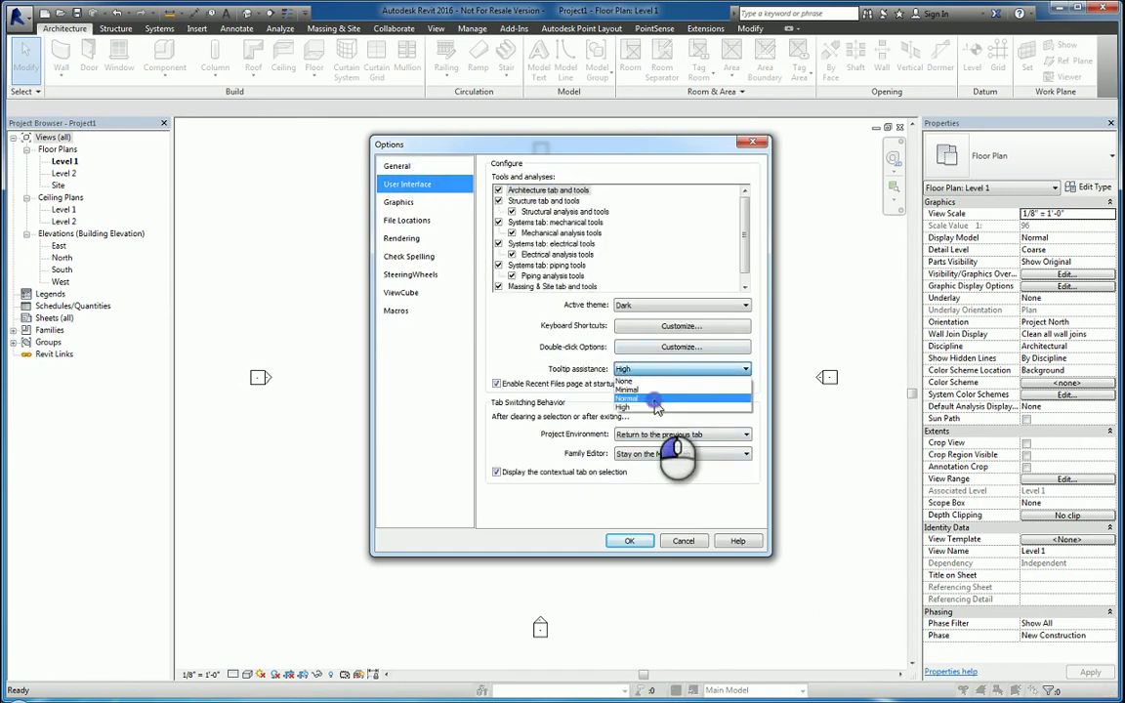
pyautogui.click(644, 399)
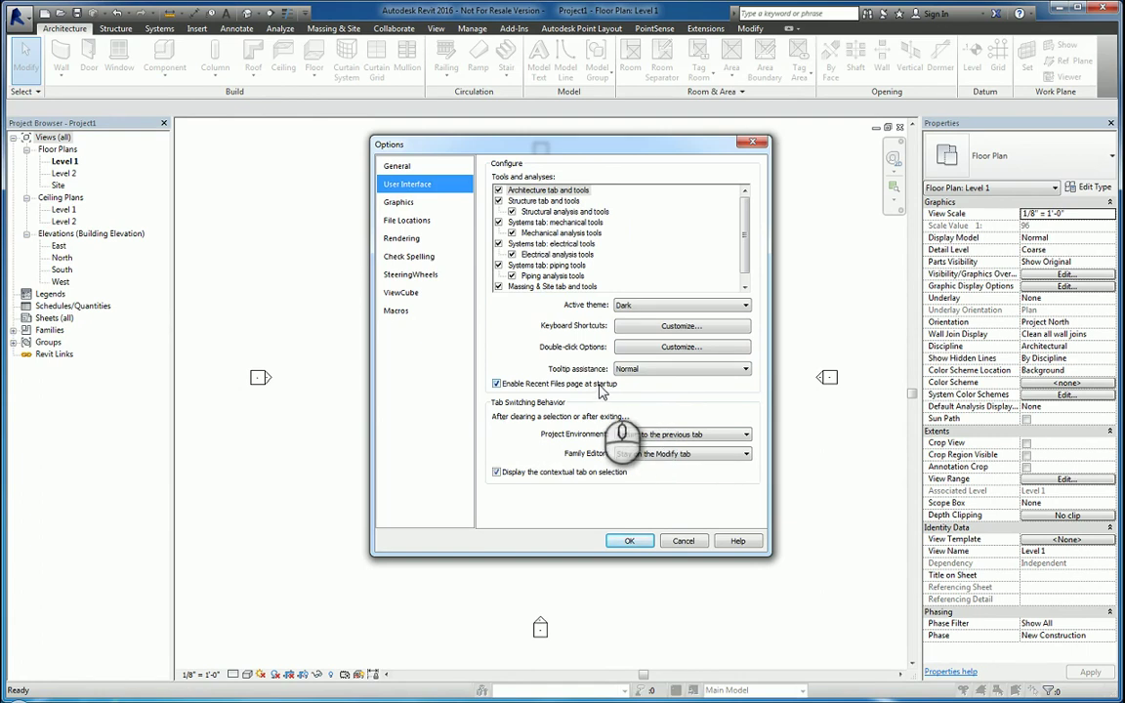
pyautogui.click(629, 541)
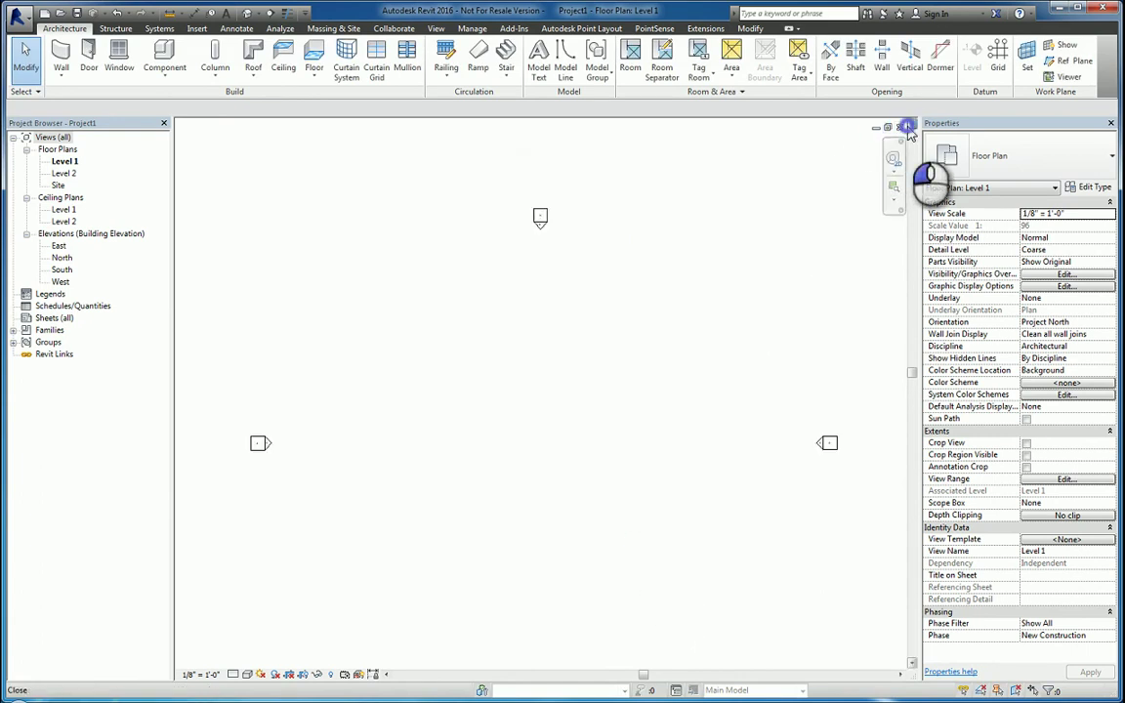
# Close Project1 and return to the Recent Files page
pyautogui.click(900, 127)
pyautogui.click(674, 360)
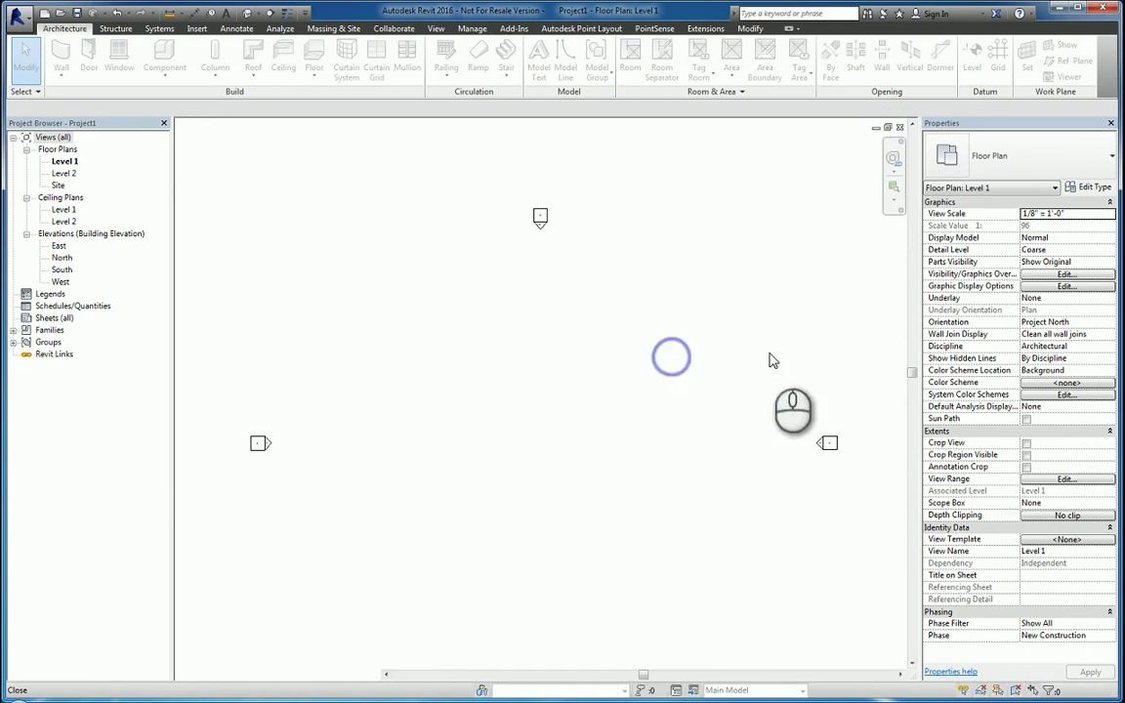
pyautogui.click(686, 389)
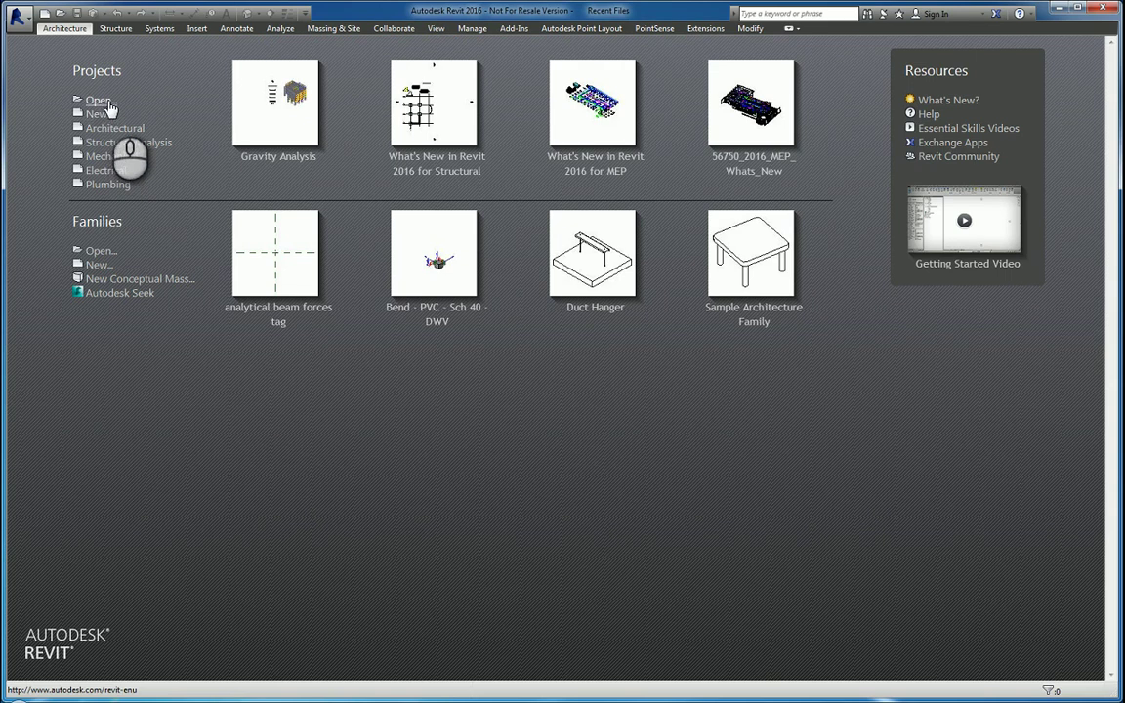
# Set the background color to orange, RGB 255-128-000, in the graphics options, apply it and open a new project
pyautogui.click(30, 18)
pyautogui.click(216, 384)
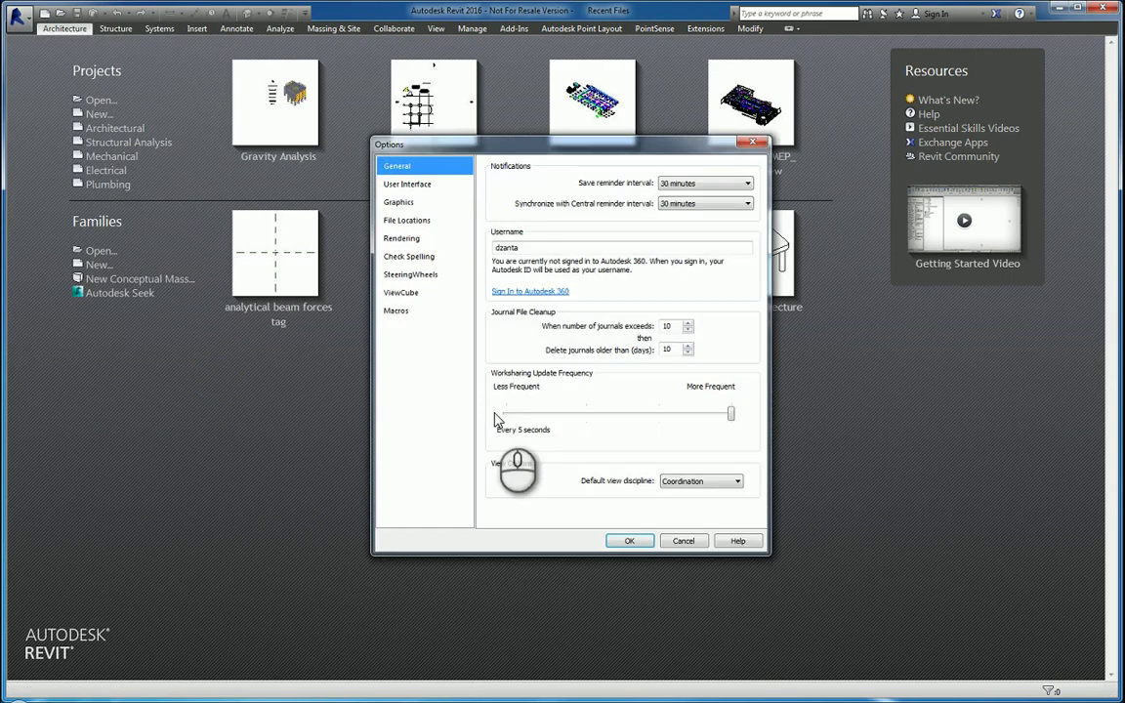
pyautogui.click(408, 184)
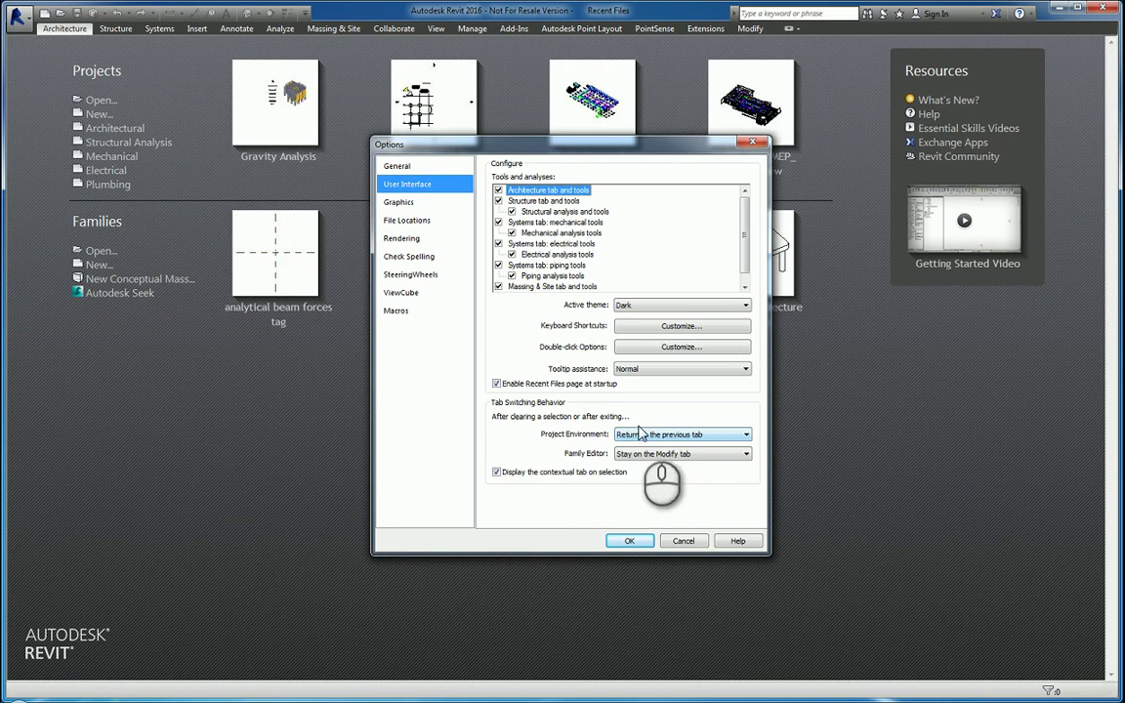
pyautogui.click(401, 201)
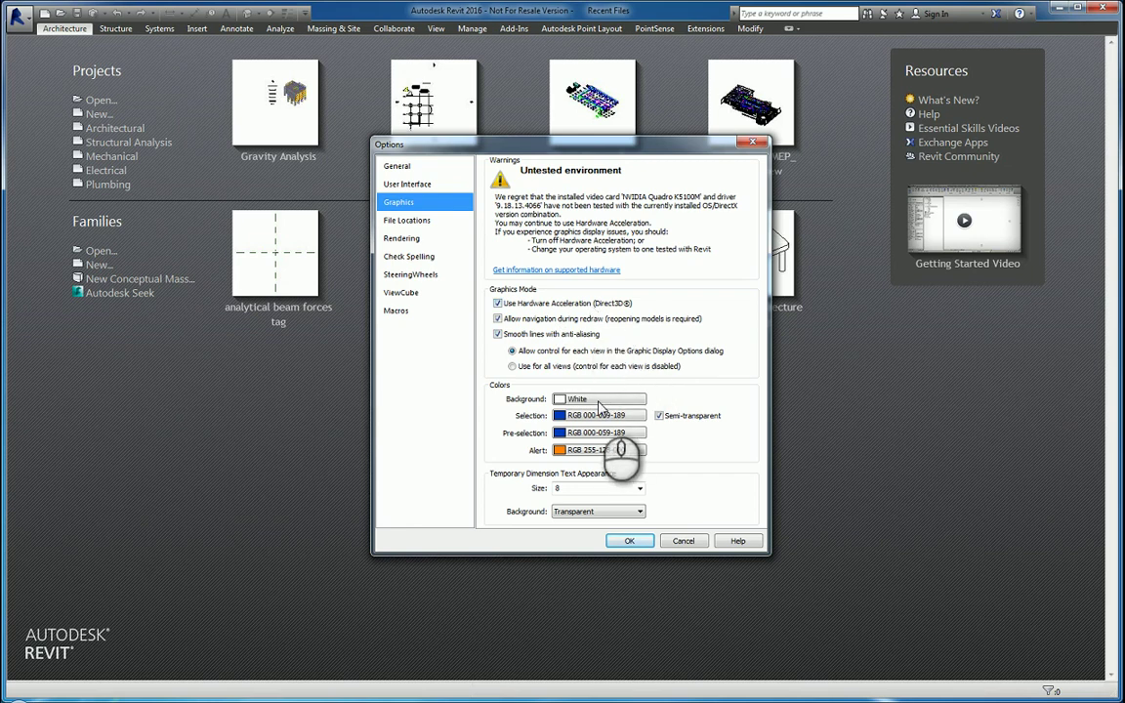
pyautogui.click(598, 400)
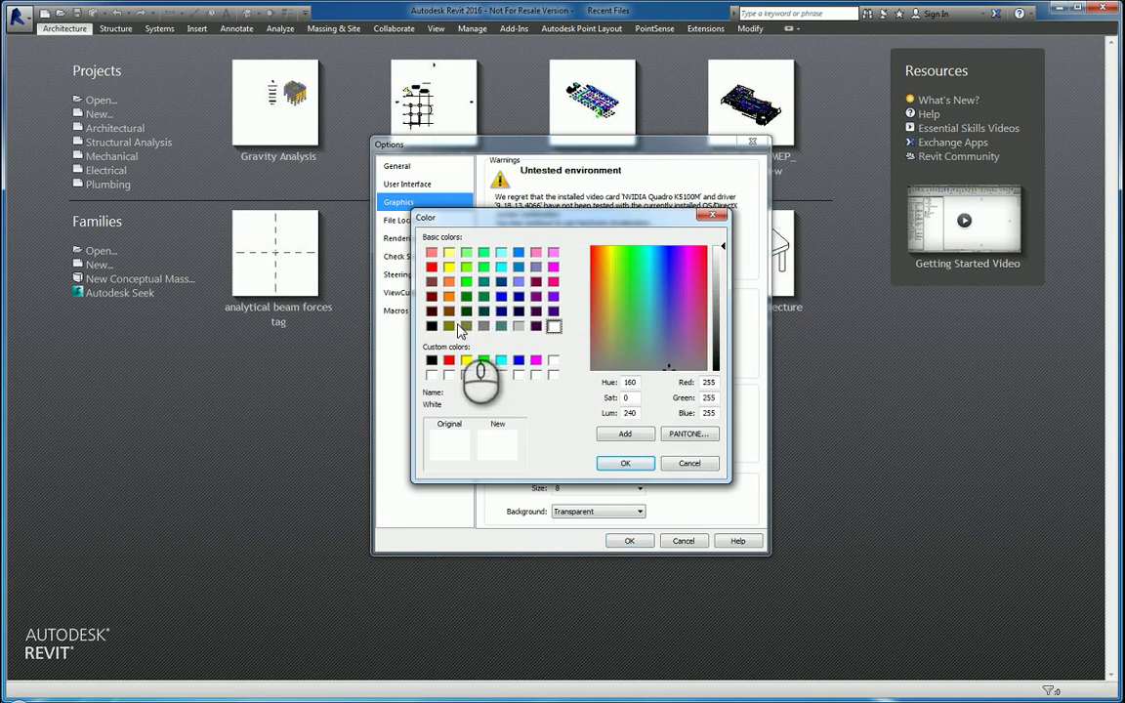
pyautogui.click(450, 296)
pyautogui.click(625, 463)
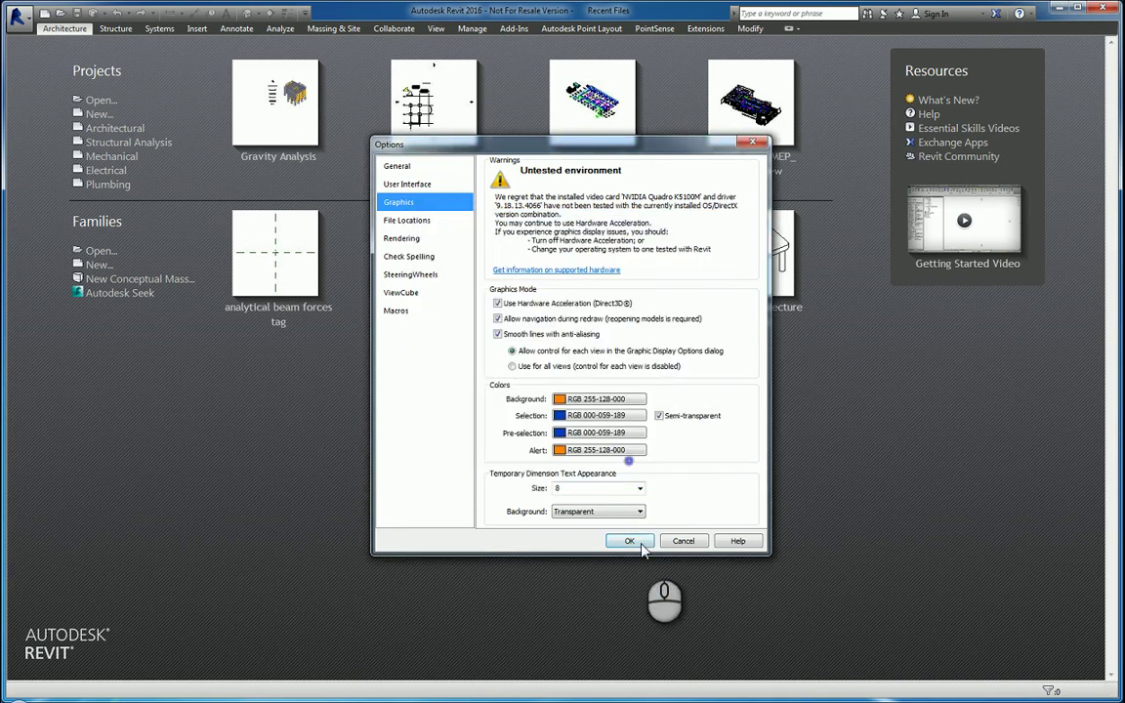
pyautogui.click(637, 544)
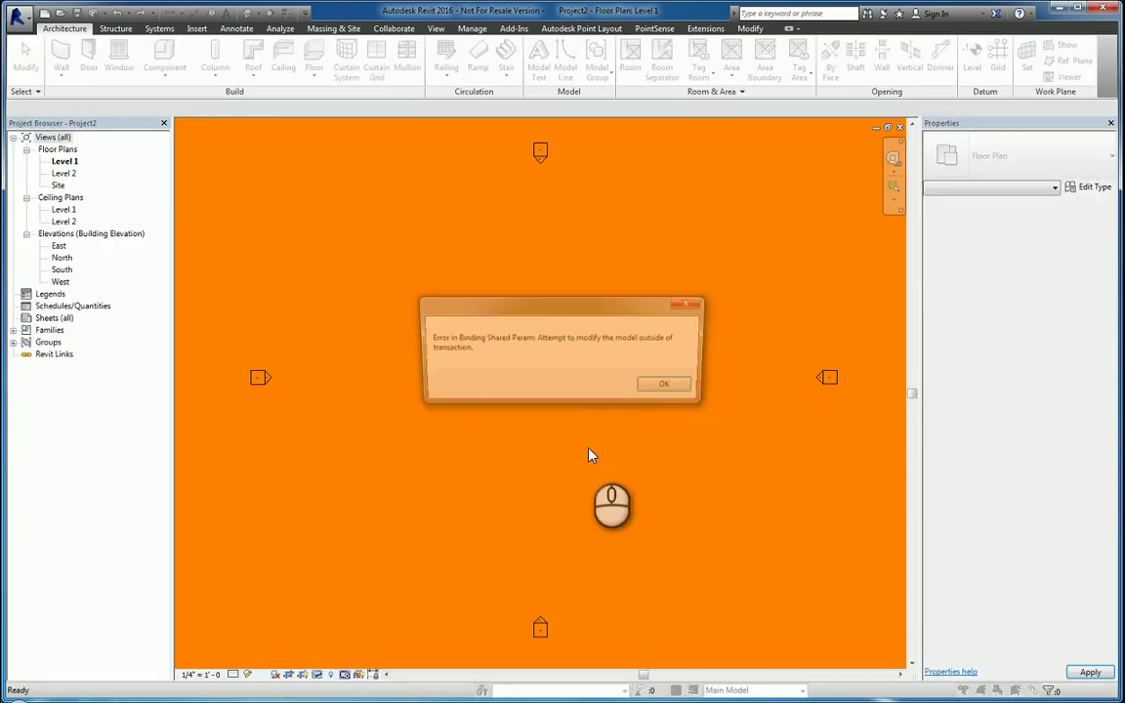
pyautogui.click(674, 385)
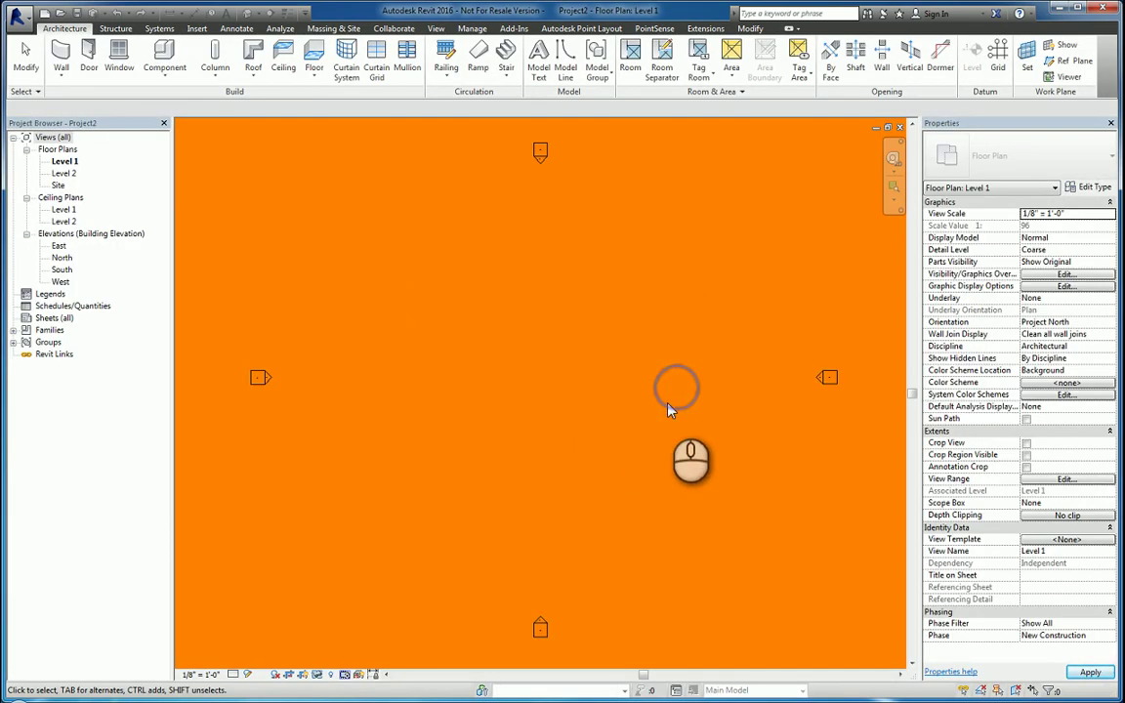
# Change the background color in the graphics options to white and finally to light gray, RGB 192-192-192, and apply it
pyautogui.click(15, 16)
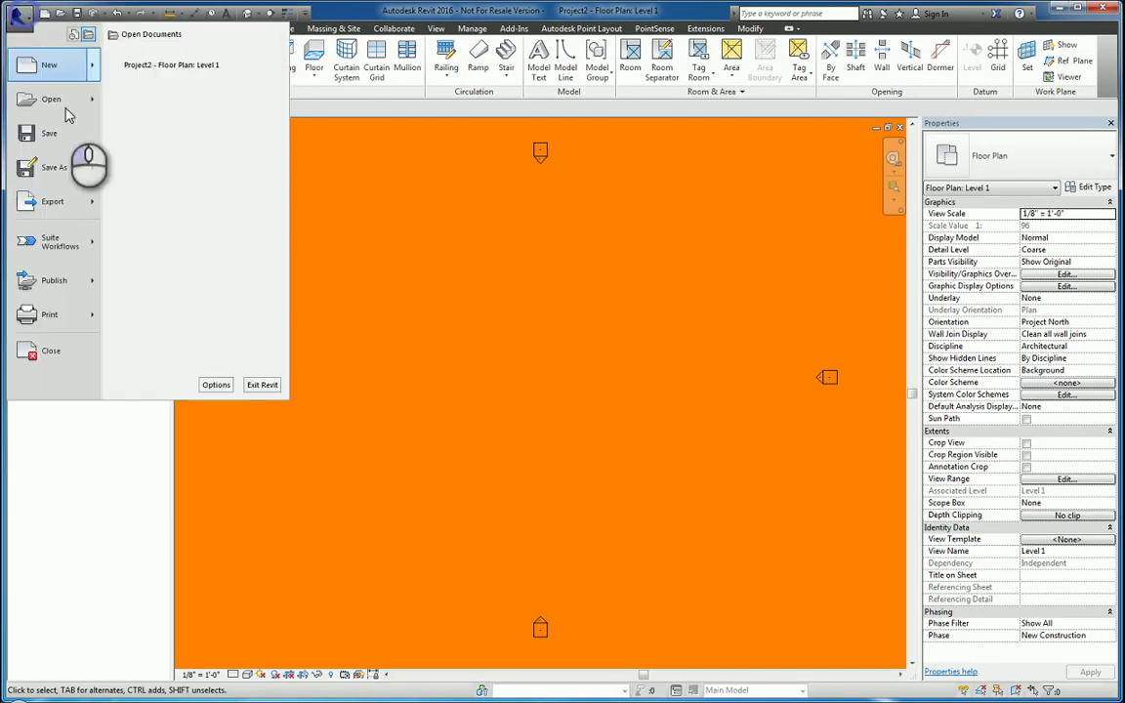
pyautogui.click(215, 386)
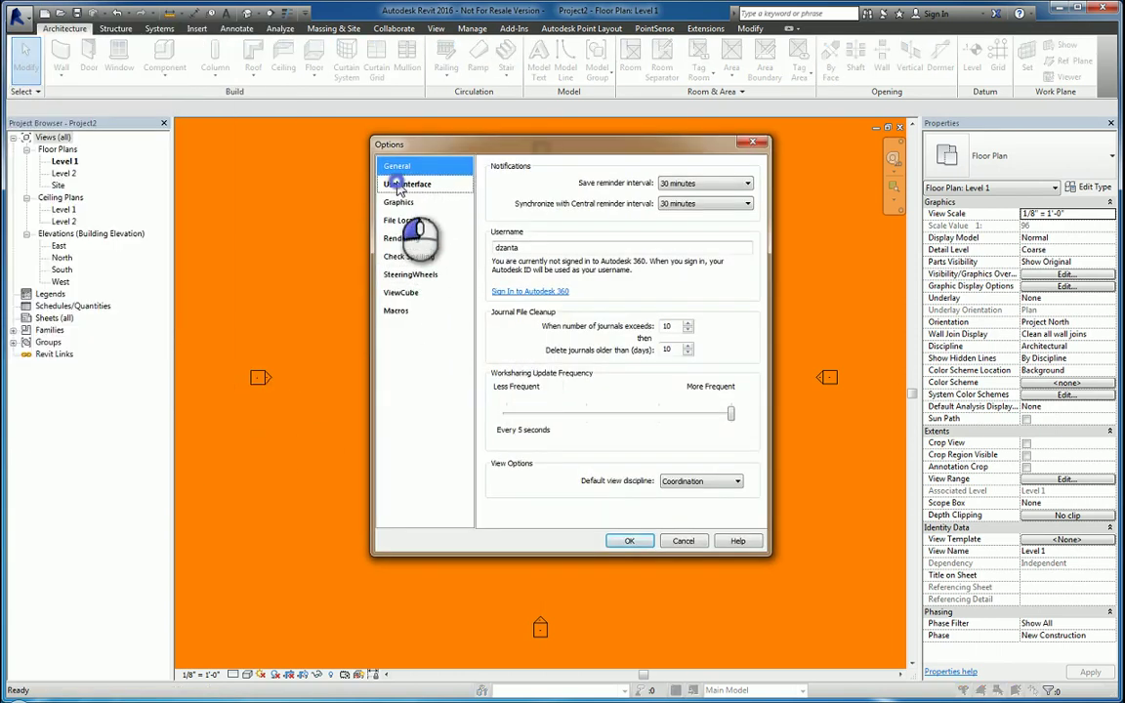
pyautogui.click(397, 185)
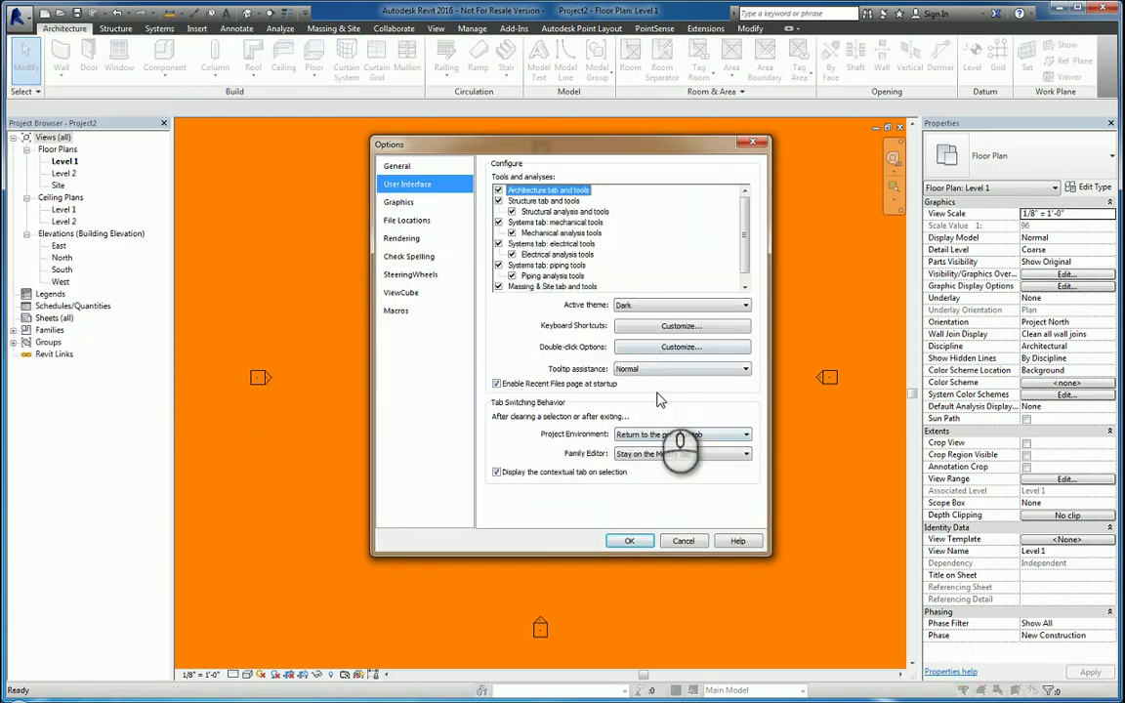
pyautogui.click(399, 202)
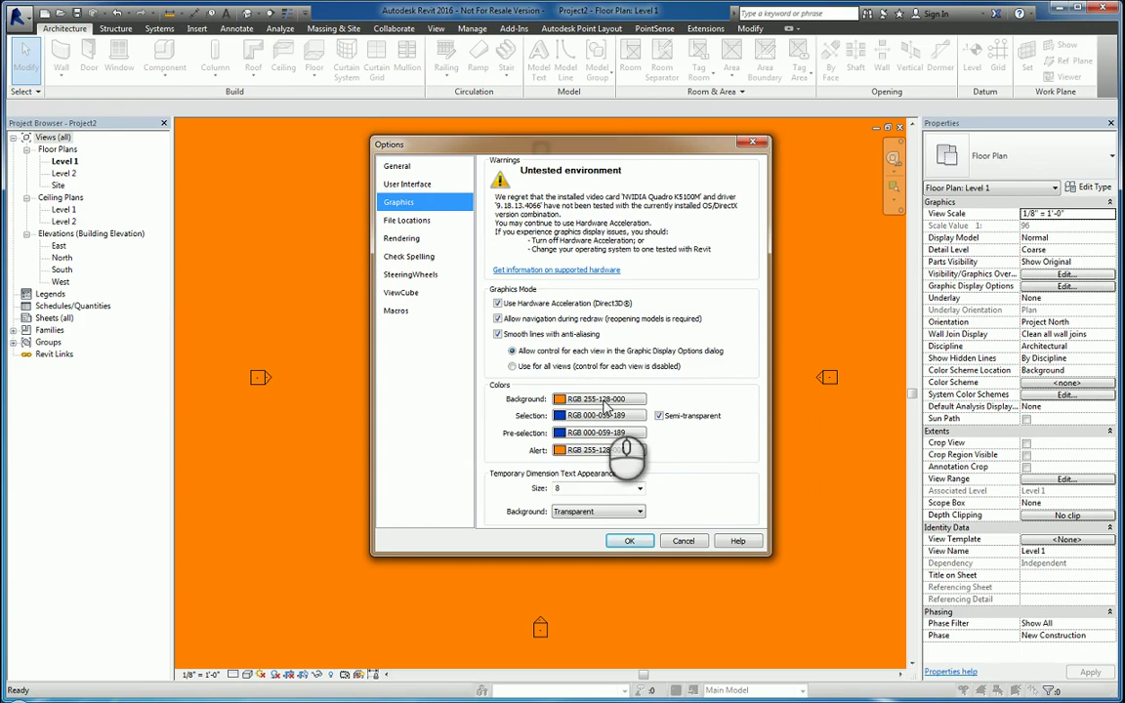
pyautogui.click(604, 401)
pyautogui.click(553, 327)
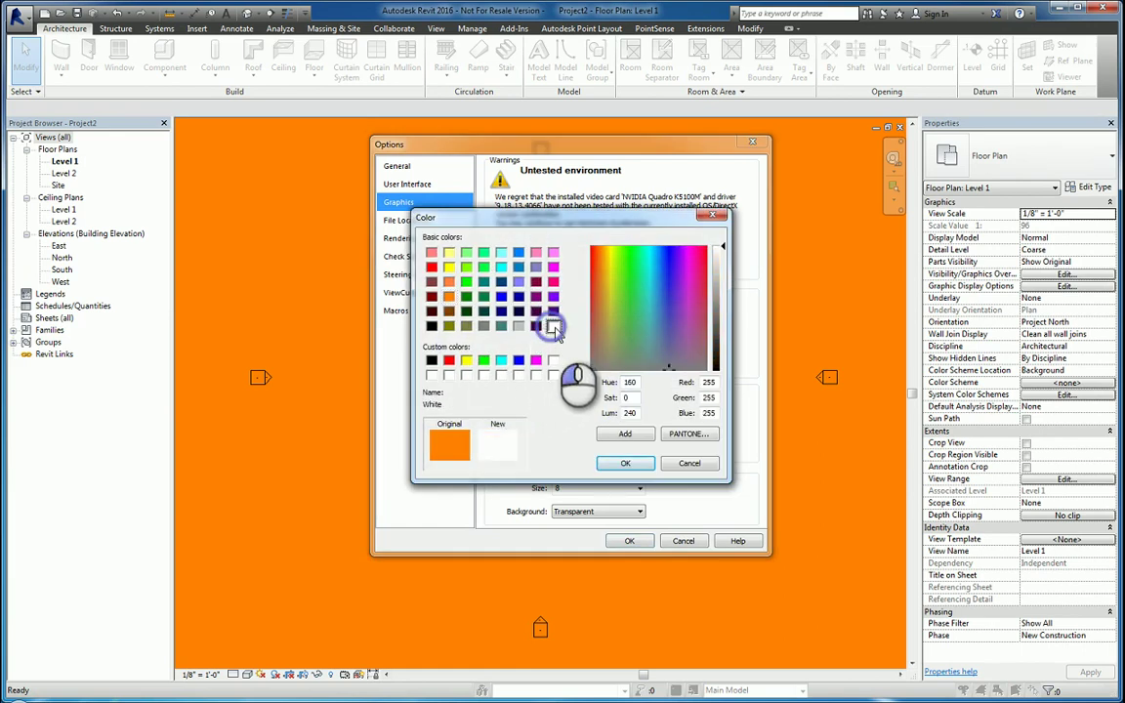
pyautogui.click(626, 463)
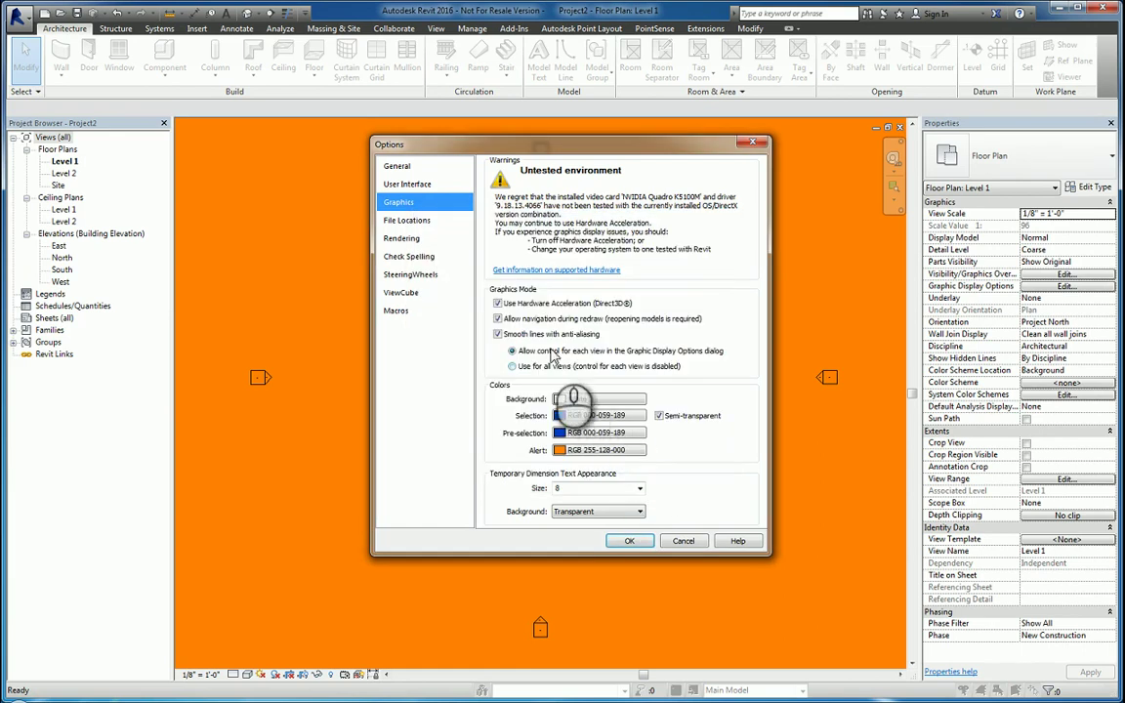
pyautogui.click(616, 400)
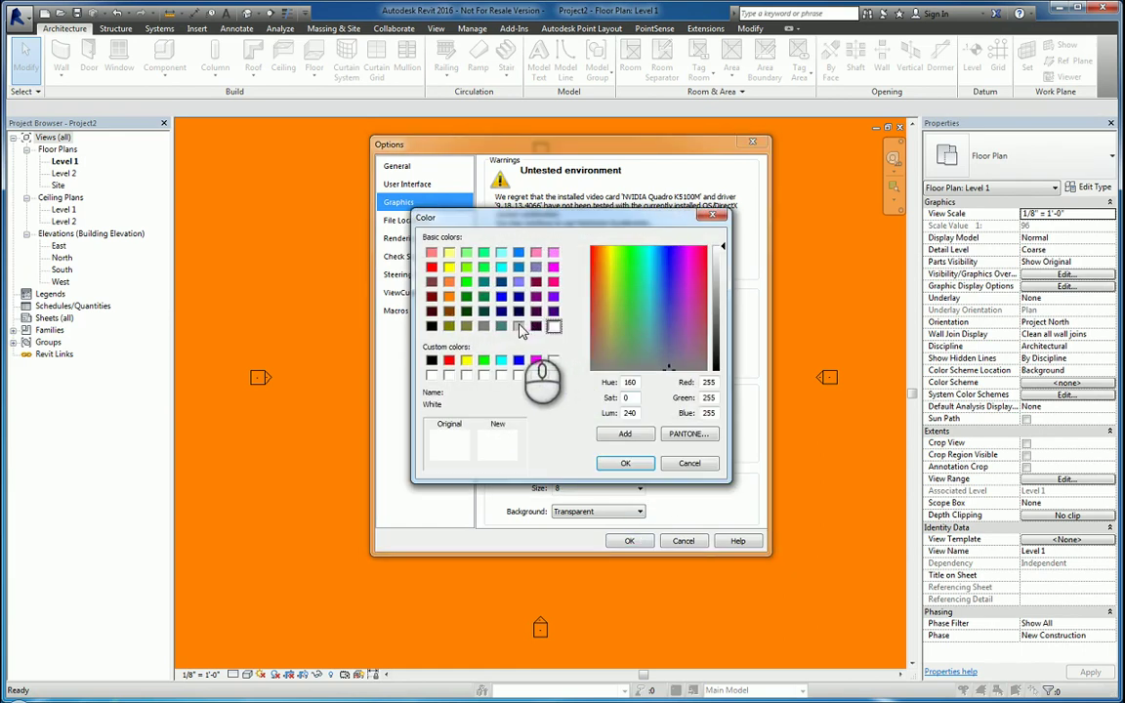
pyautogui.click(519, 327)
pyautogui.click(625, 463)
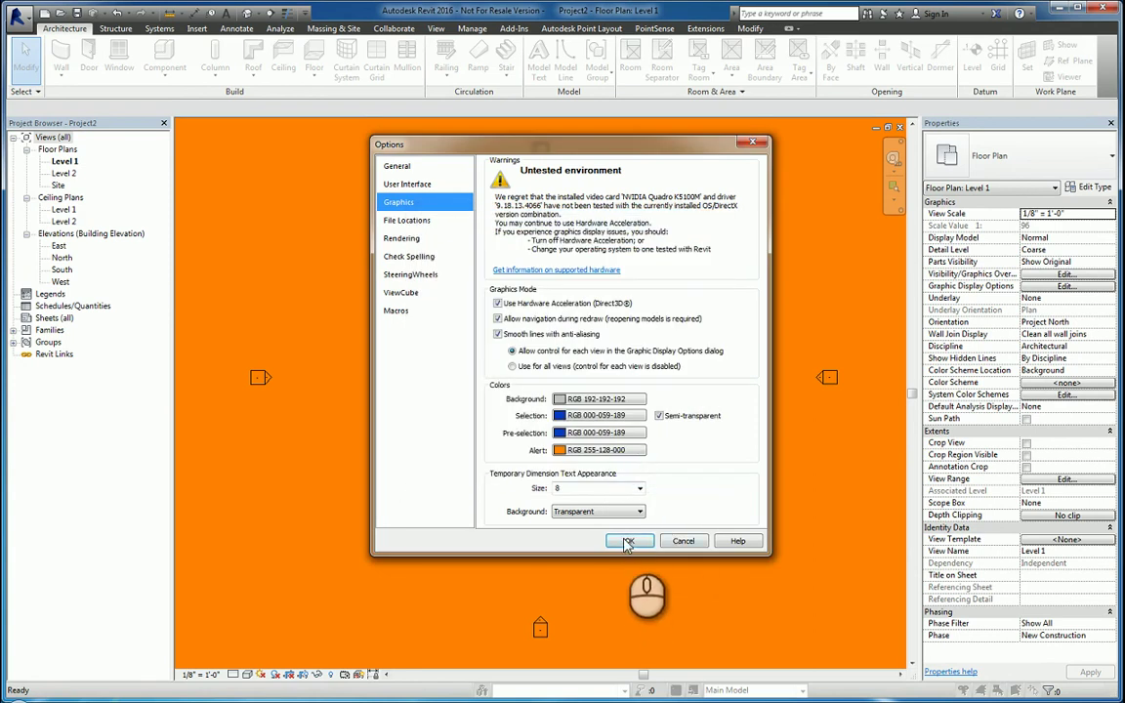
pyautogui.click(628, 543)
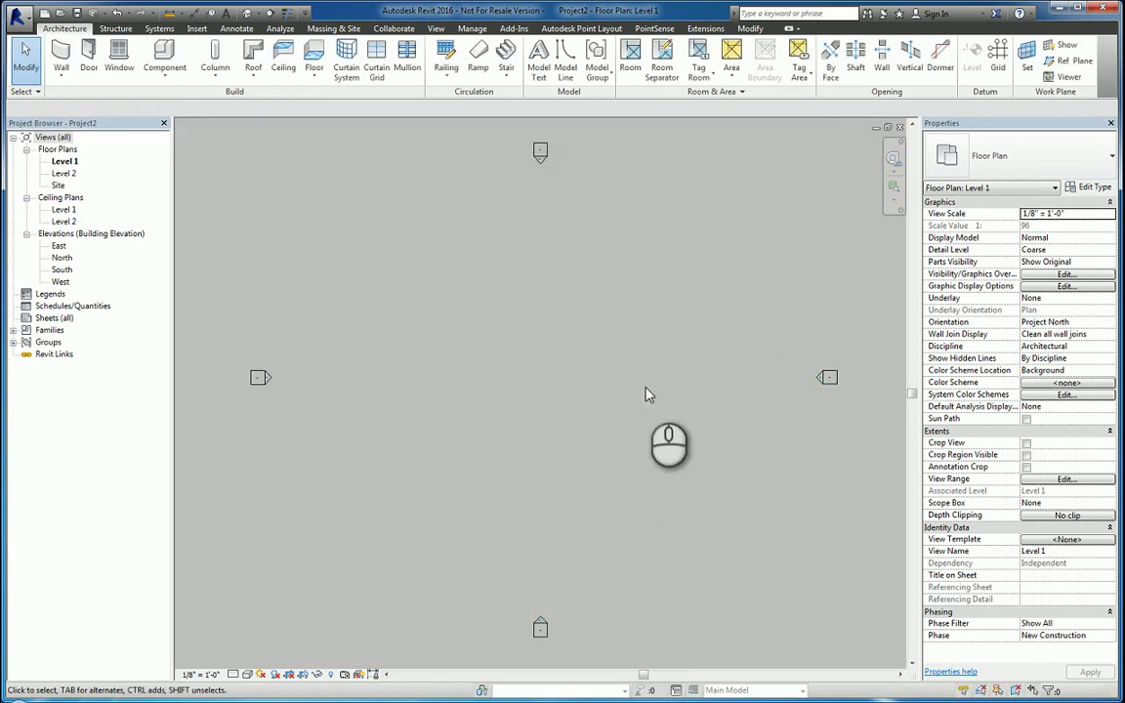
# Set the background color to White in the graphics options
pyautogui.click(17, 15)
pyautogui.click(216, 385)
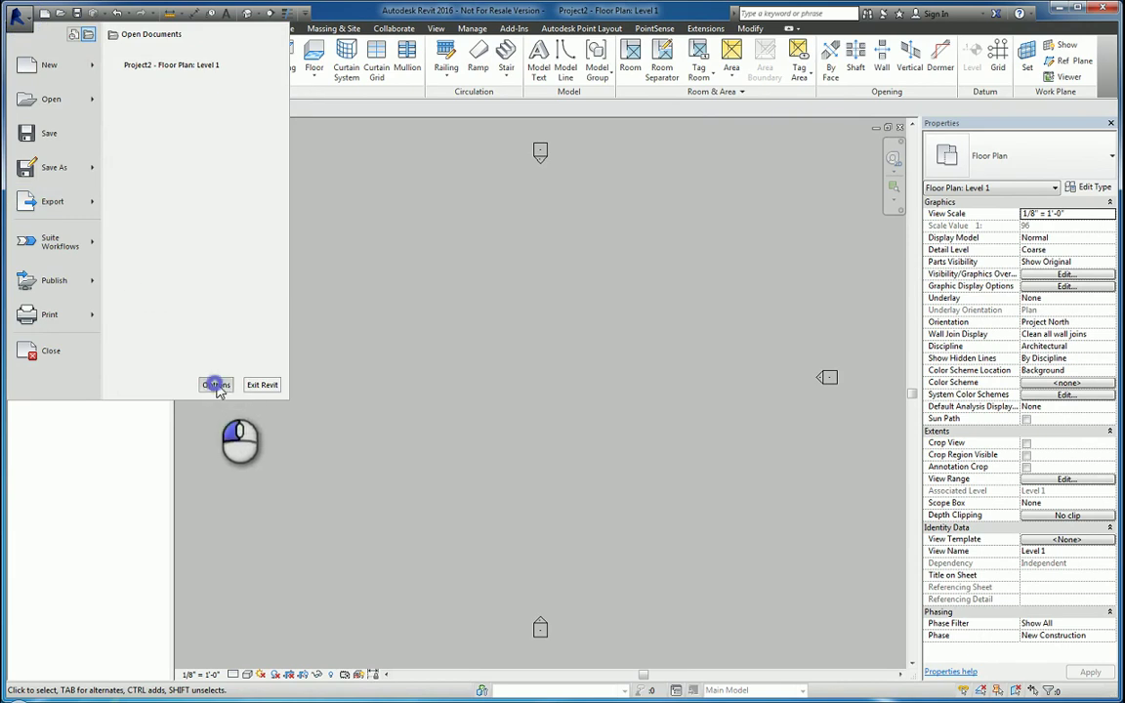
pyautogui.click(399, 202)
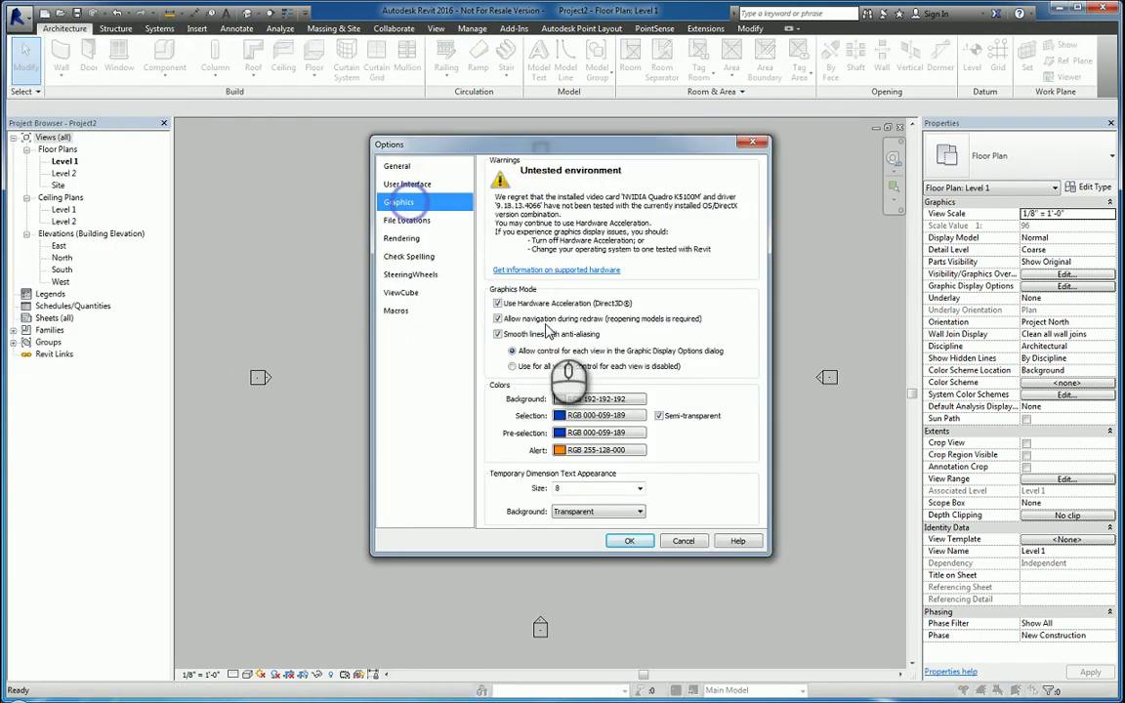
pyautogui.click(597, 399)
pyautogui.click(554, 326)
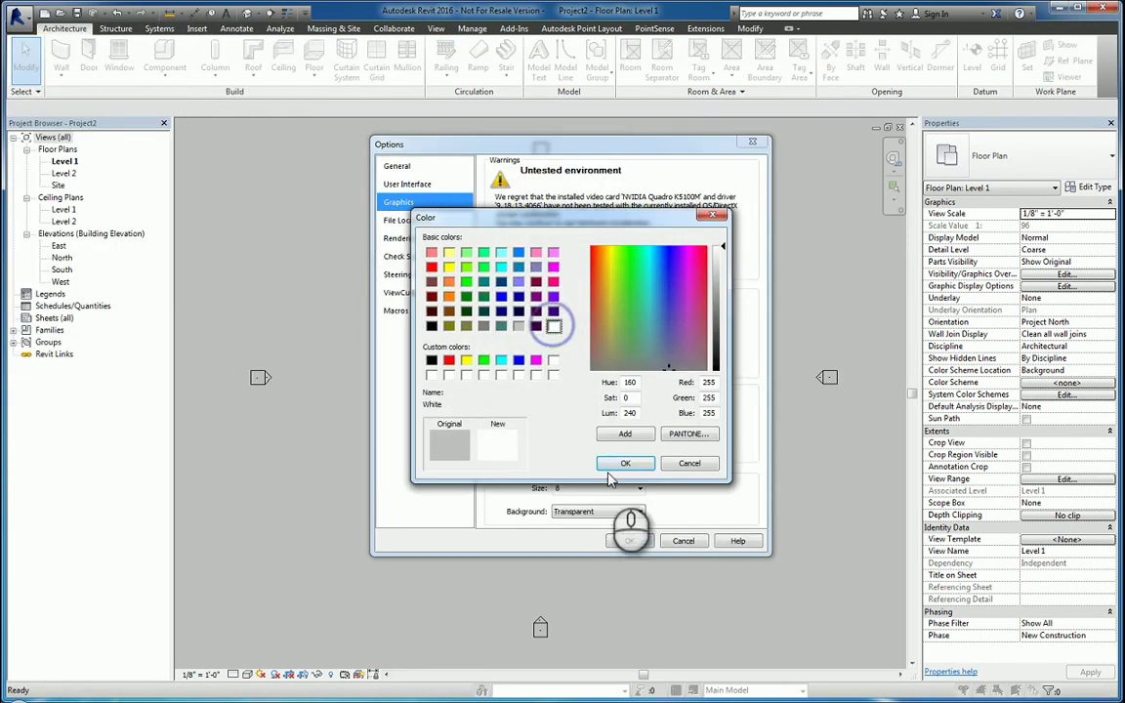
pyautogui.click(626, 464)
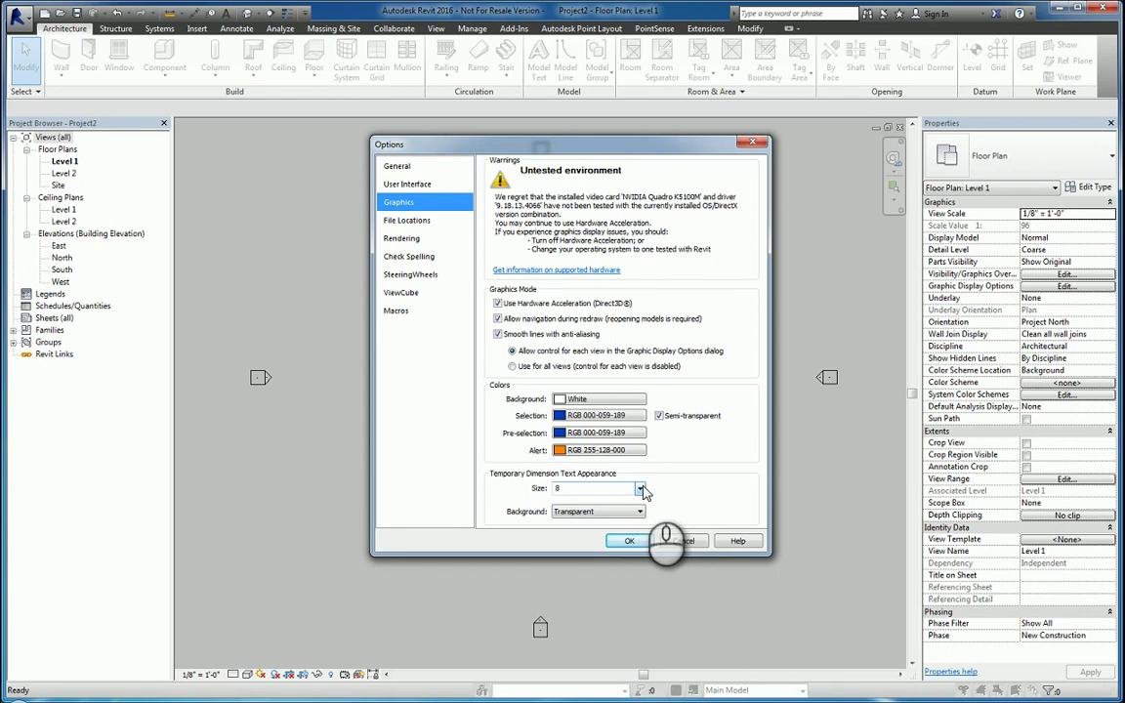
# Examine the size and background choices for temporary dimension text, keeping the background Transparent
pyautogui.click(644, 491)
pyautogui.click(642, 491)
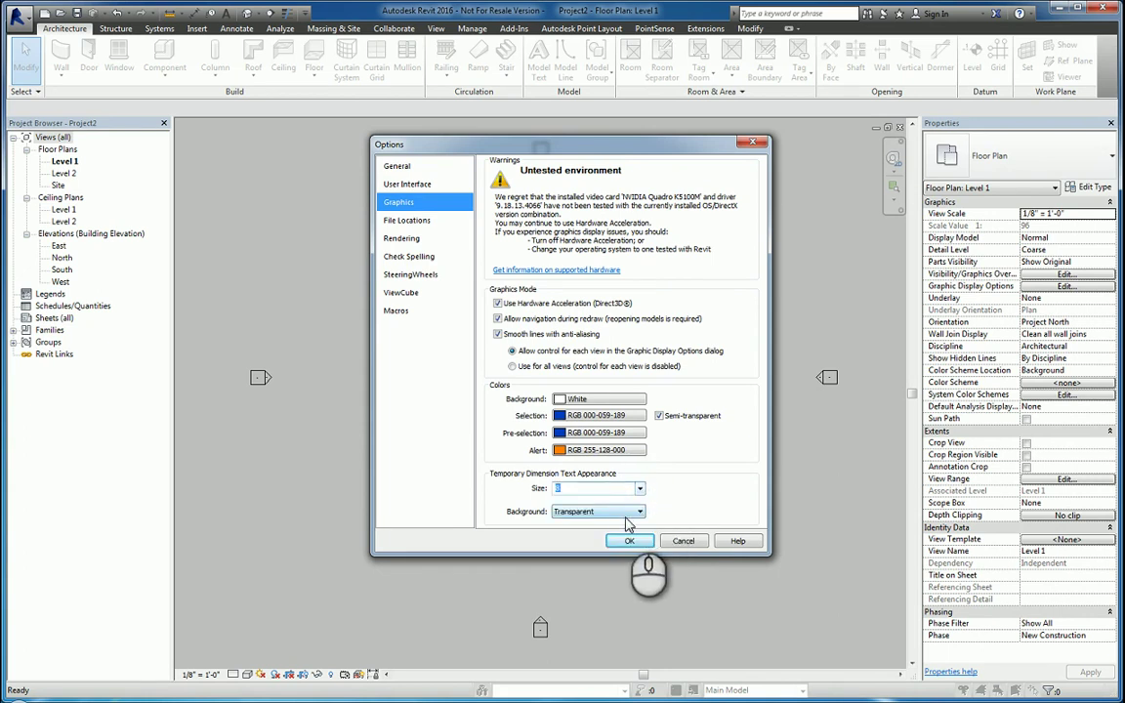
pyautogui.click(627, 519)
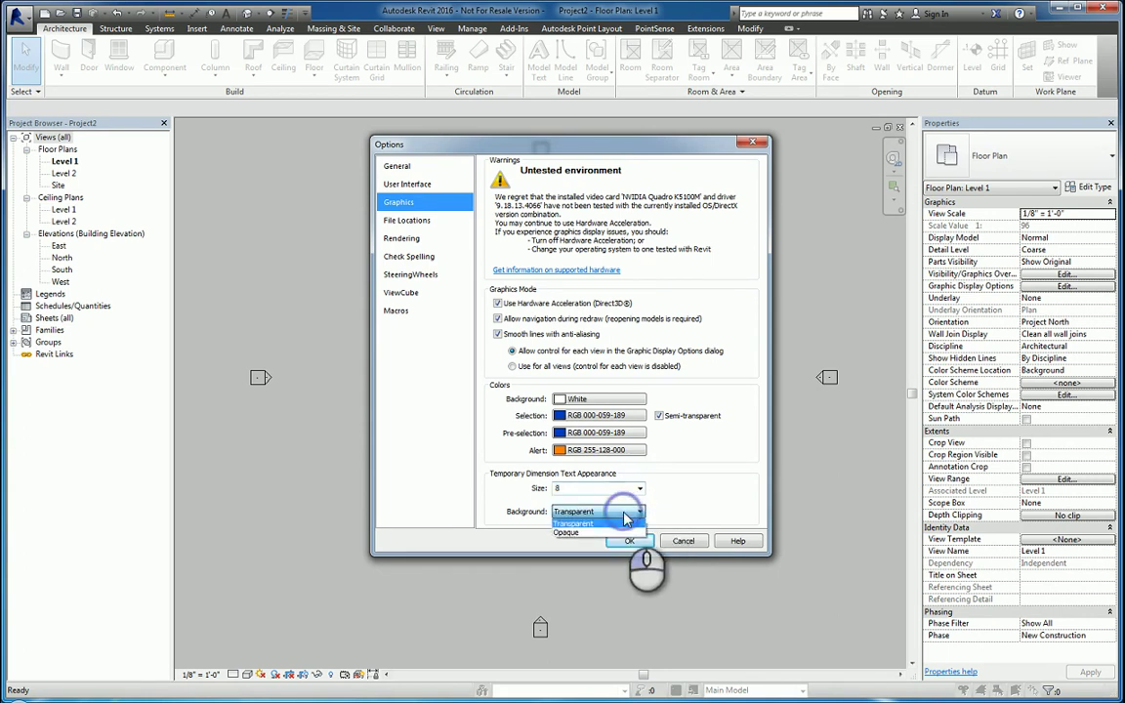
pyautogui.click(626, 521)
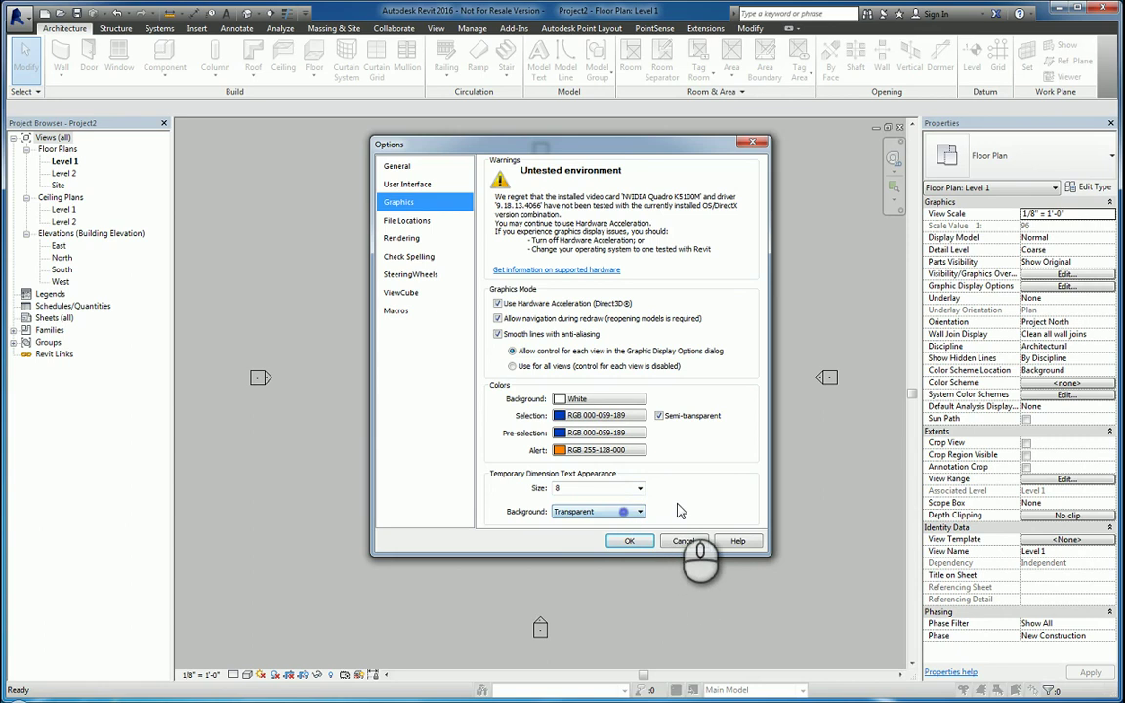
# Review the File Locations, Rendering, Check Spelling, SteeringWheels and ViewCube option pages in turn
pyautogui.click(409, 221)
pyautogui.click(404, 238)
pyautogui.click(409, 257)
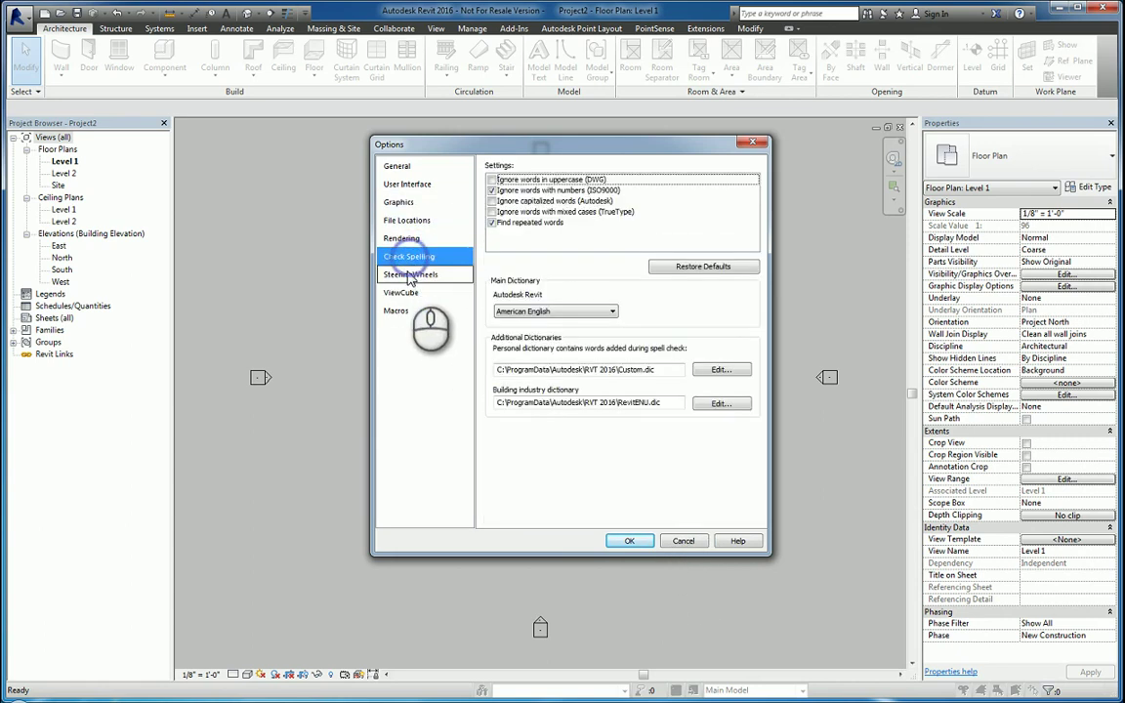
pyautogui.click(410, 275)
pyautogui.click(400, 293)
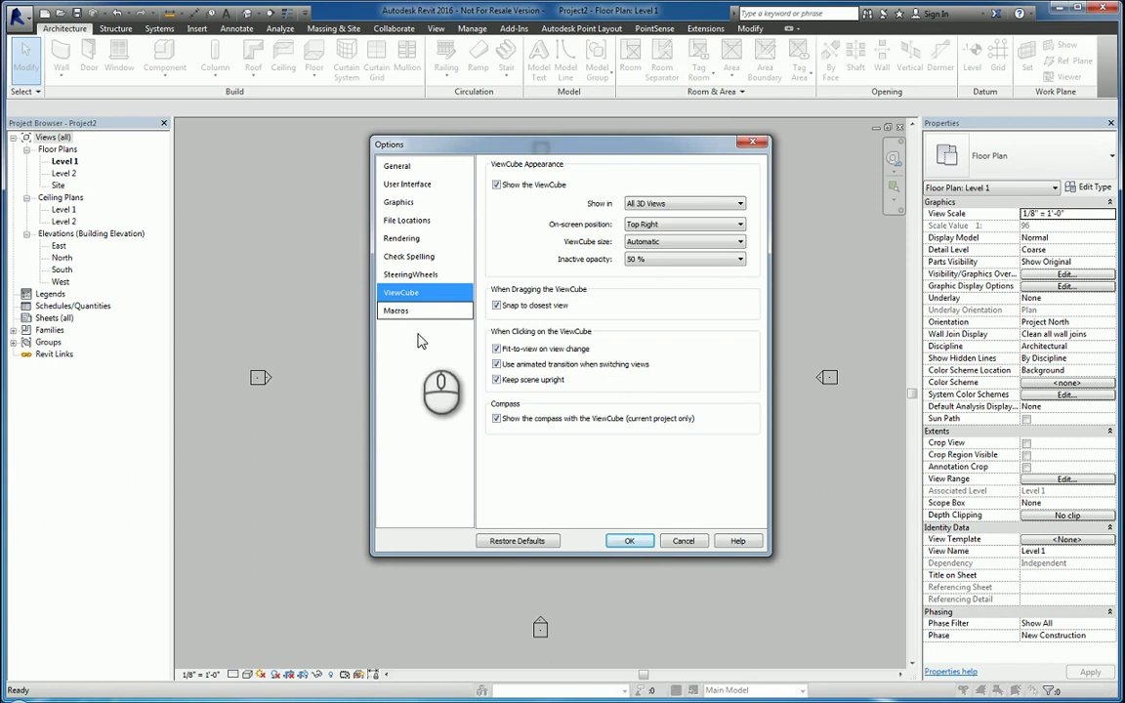
# Examine the ViewCube's view, on-screen position, size and inactive opacity choices, keeping All 3D Views, Top Right, Automatic and 50 %
pyautogui.click(659, 205)
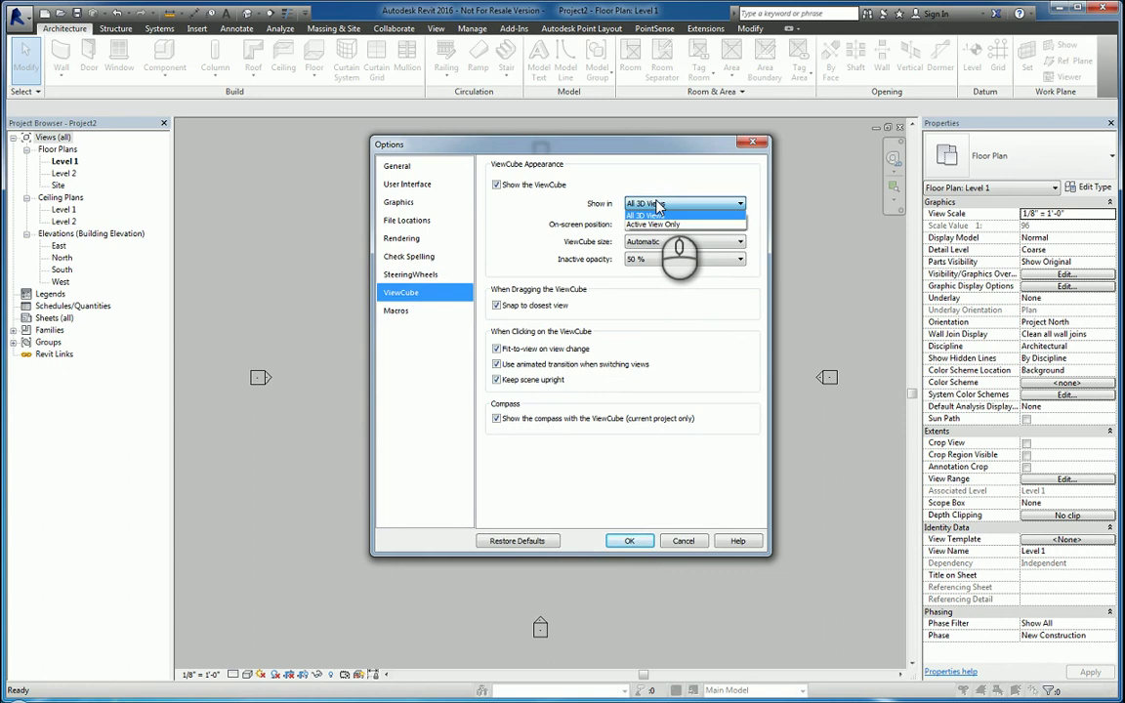
pyautogui.click(653, 215)
pyautogui.click(659, 224)
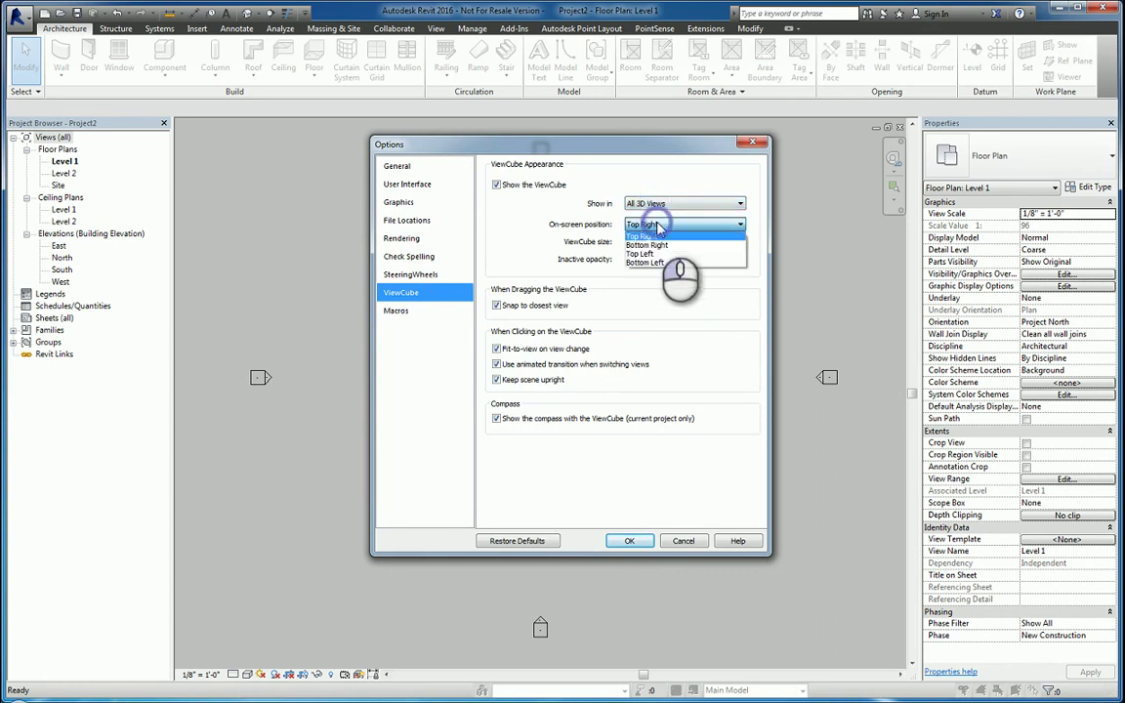
pyautogui.click(657, 227)
pyautogui.click(657, 242)
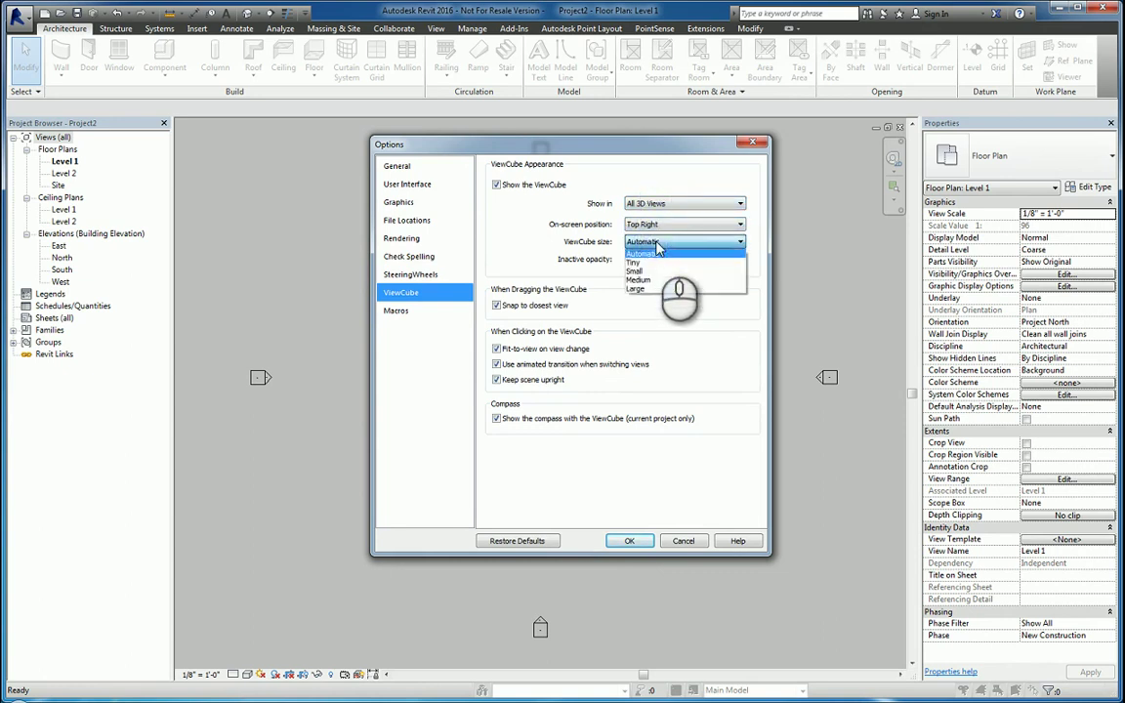
pyautogui.click(658, 245)
pyautogui.click(637, 260)
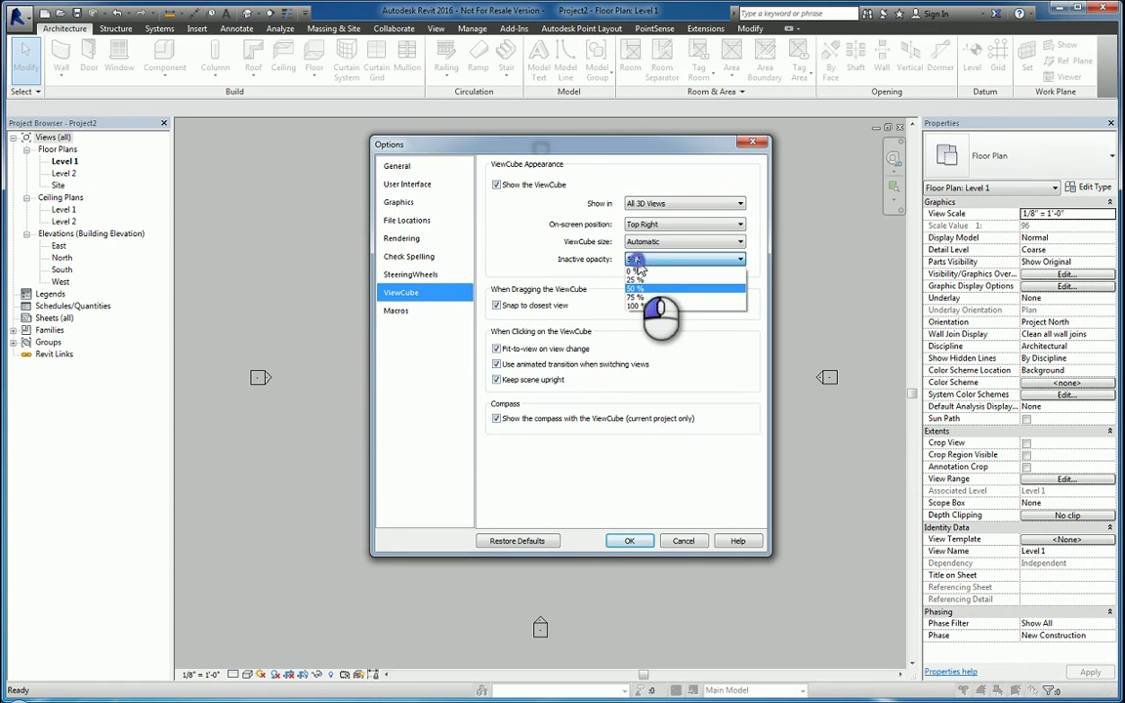
pyautogui.click(636, 261)
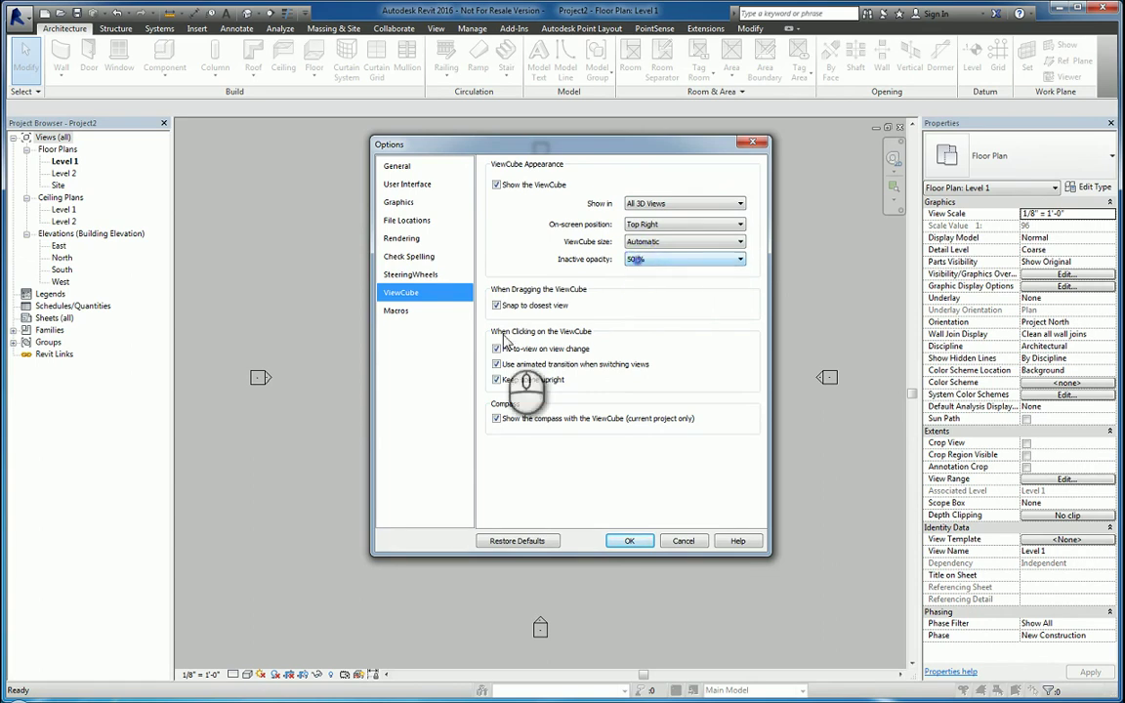
# Review the macro security settings, then accept the options to apply the white background
pyautogui.click(637, 546)
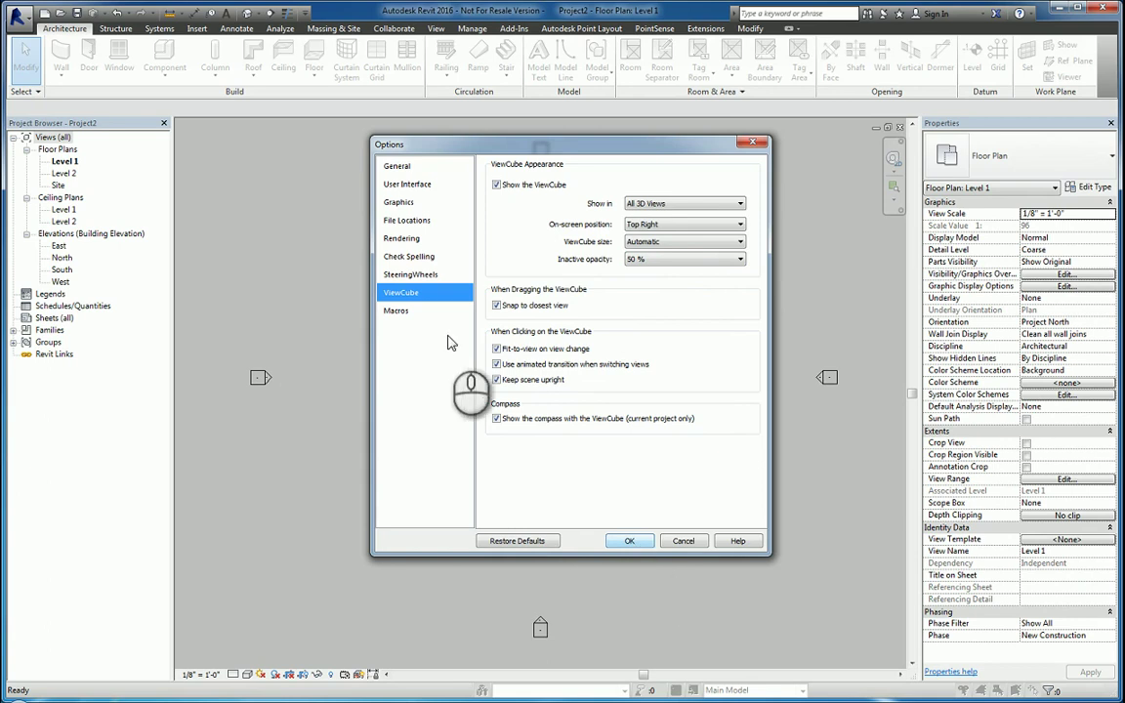
pyautogui.click(405, 311)
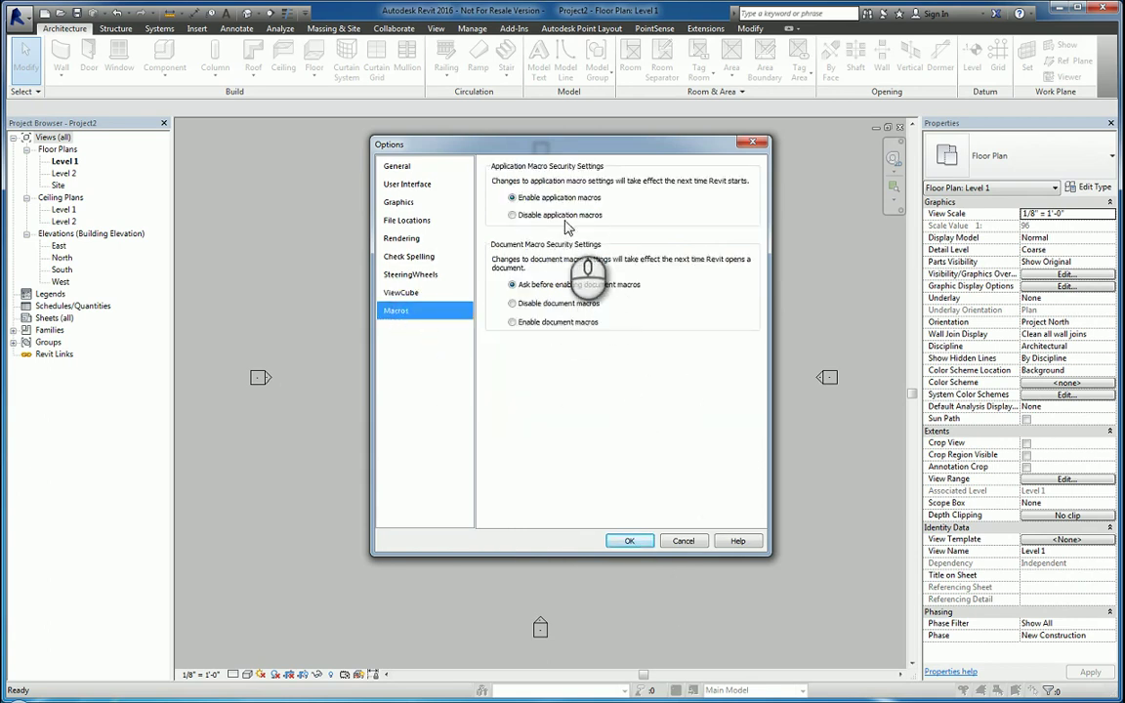
pyautogui.click(640, 539)
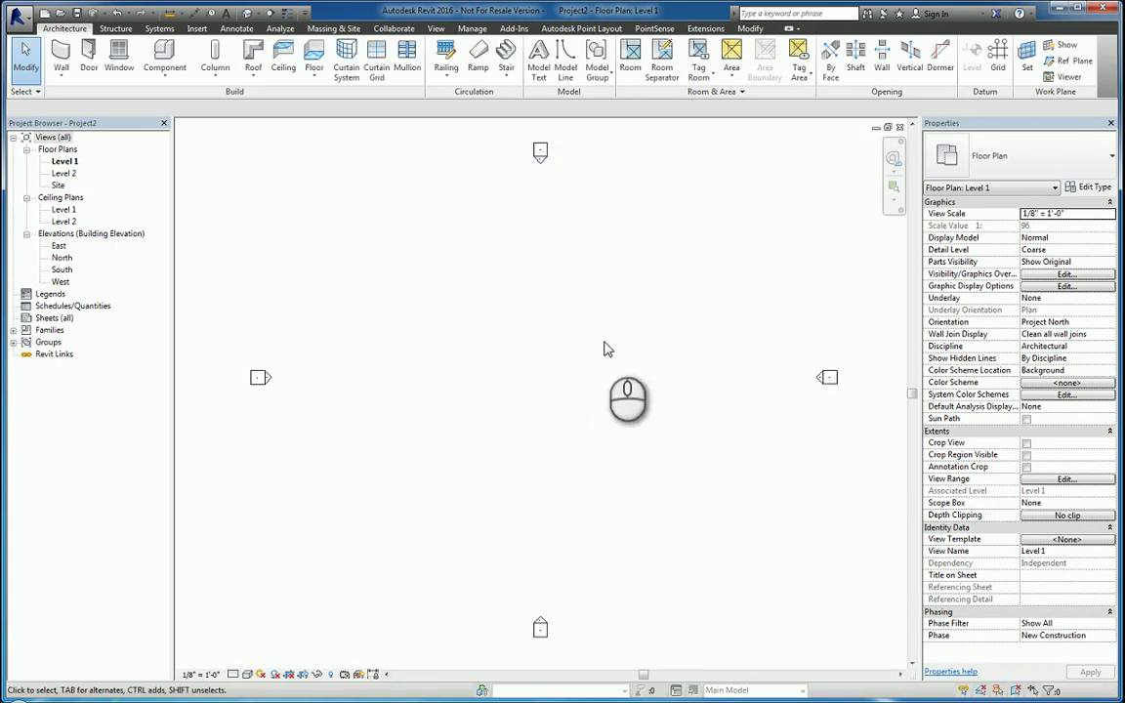